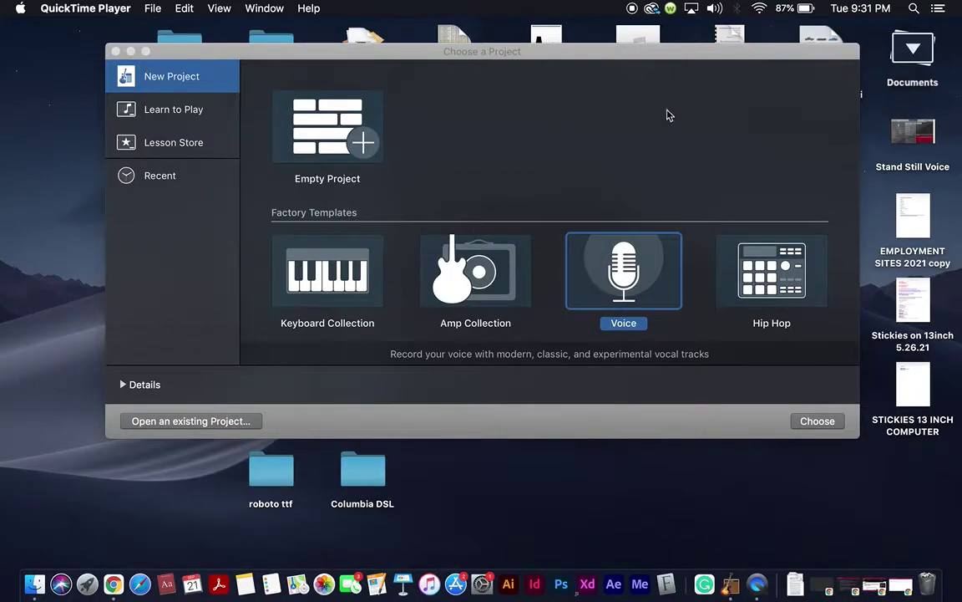
# Create a project from the Voice template and record a short voice take on the Narration Vocal track.
pyautogui.click(692, 152)
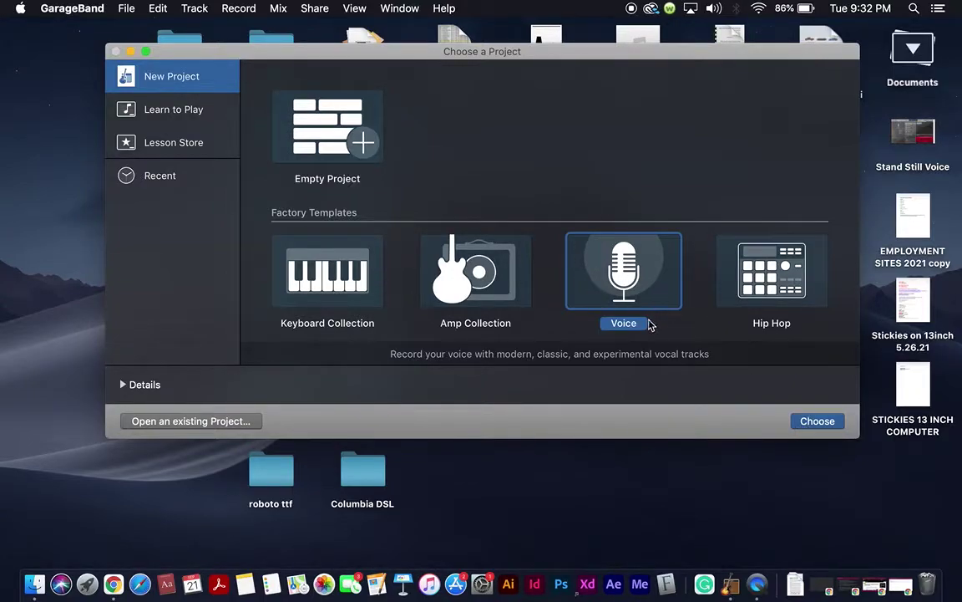
pyautogui.click(823, 423)
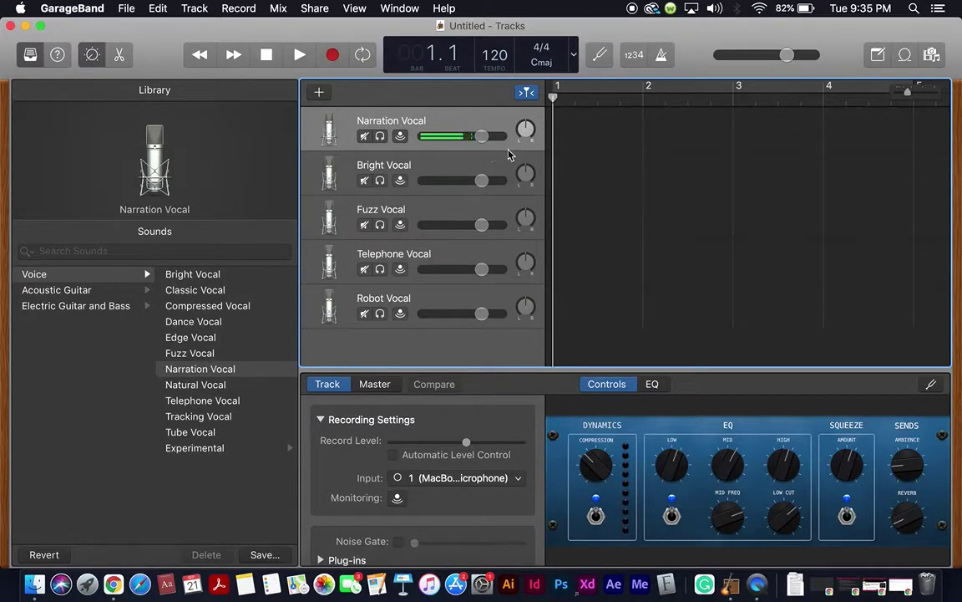
pyautogui.click(332, 55)
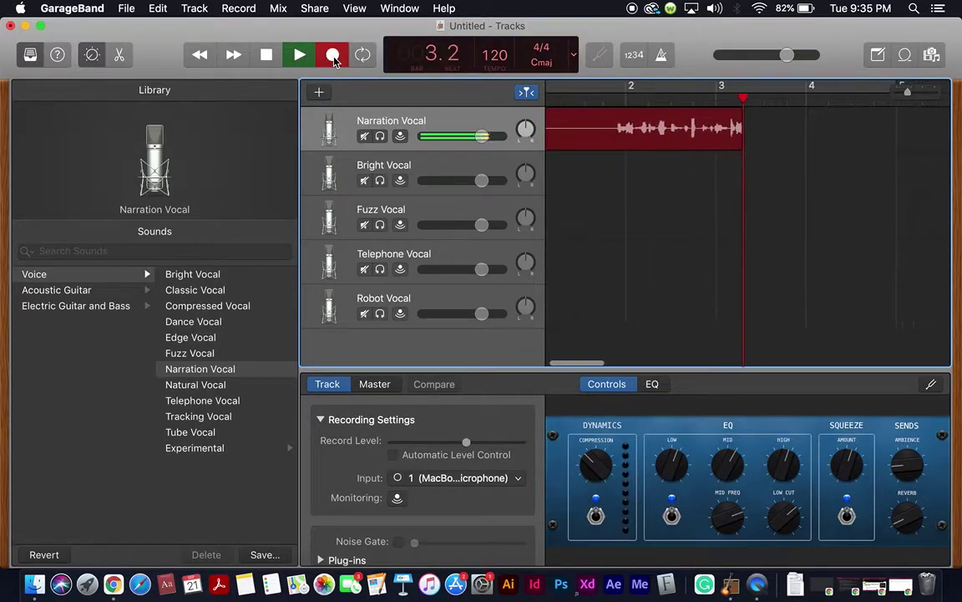
pyautogui.click(333, 57)
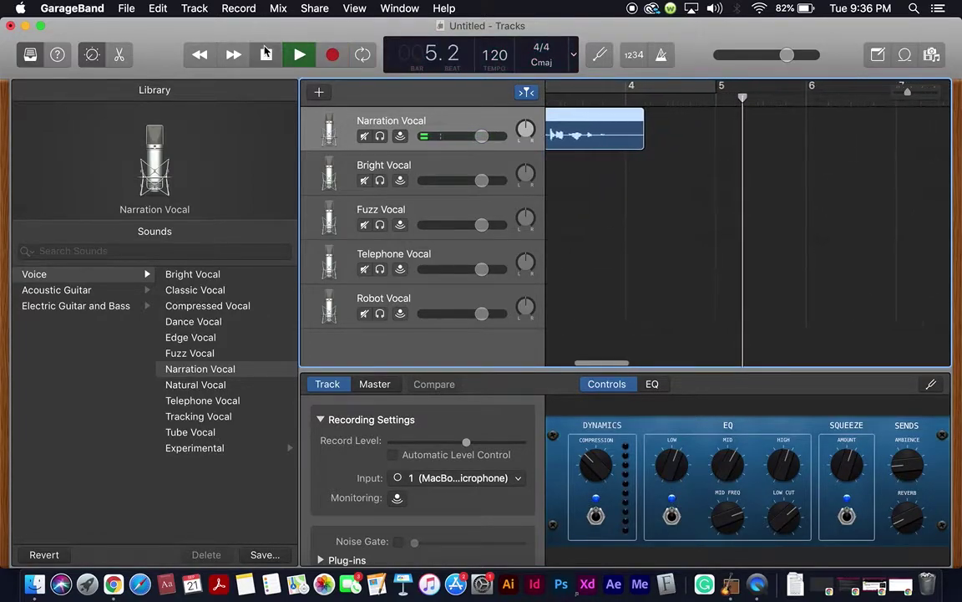
pyautogui.press('space')
pyautogui.press('Return')
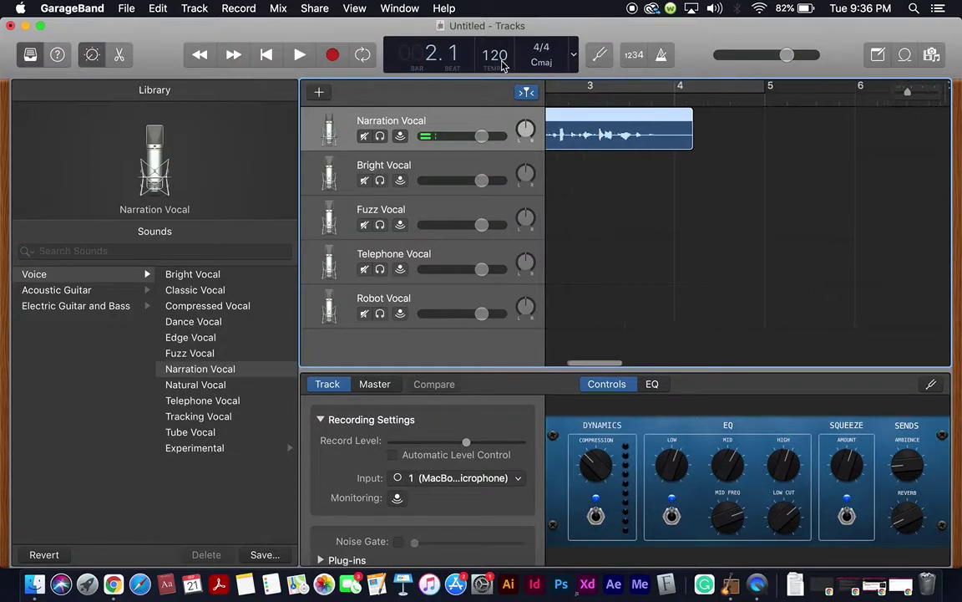
# Listen to the recorded narration twice and return the playhead to the beginning.
pyautogui.click(300, 54)
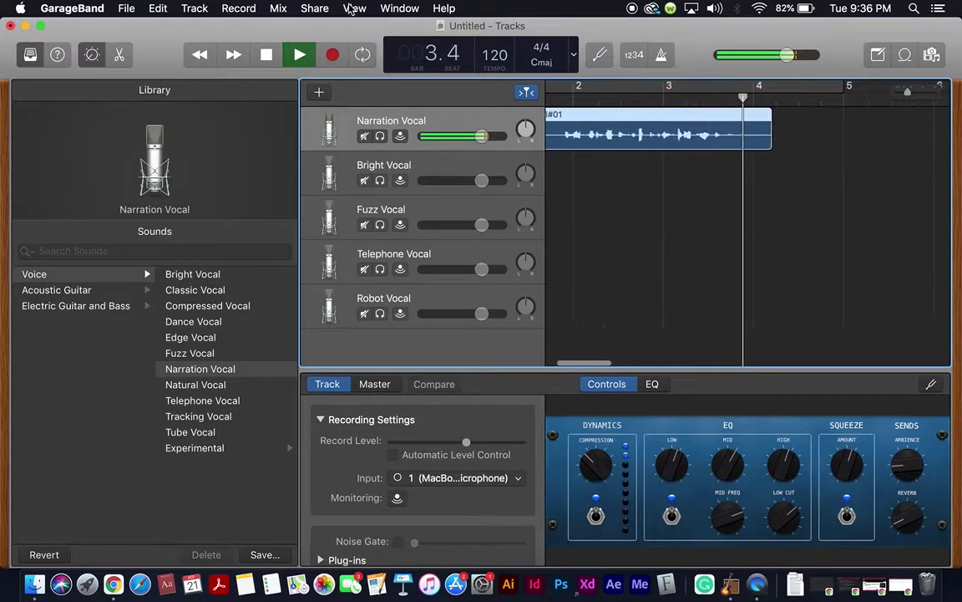
pyautogui.click(267, 55)
pyautogui.moveTo(742, 95); pyautogui.dragTo(534, 109)
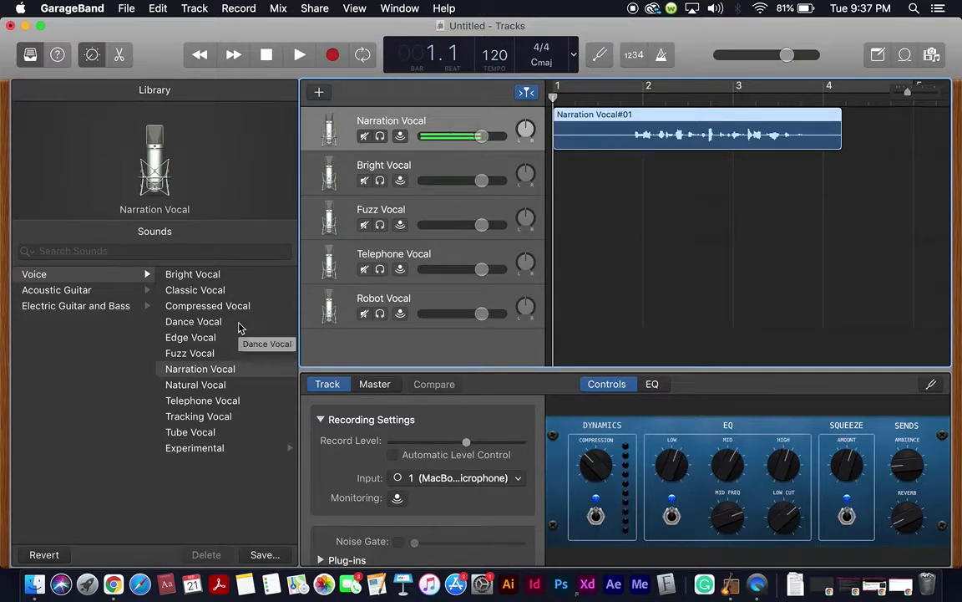
pyautogui.click(300, 55)
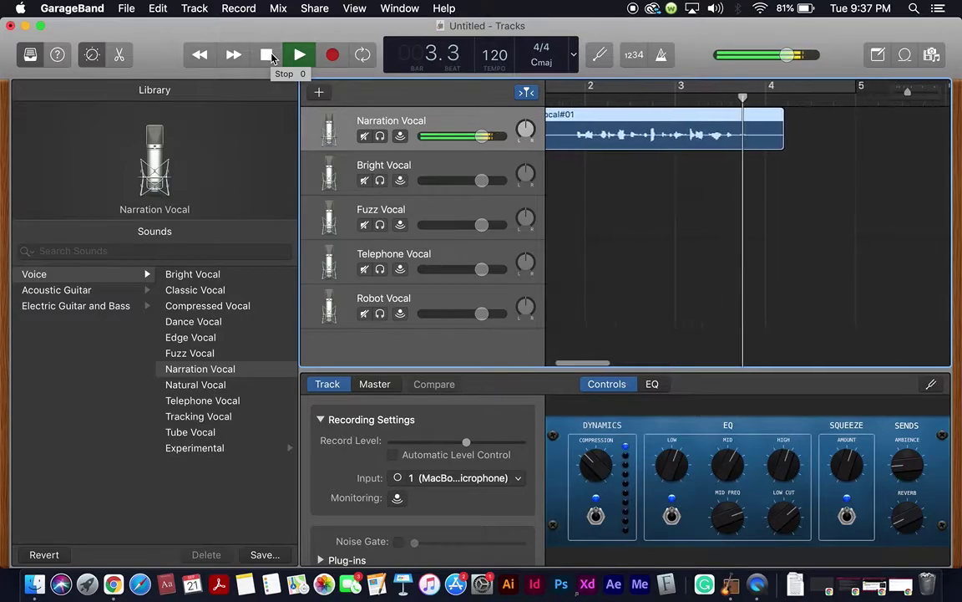
pyautogui.click(268, 56)
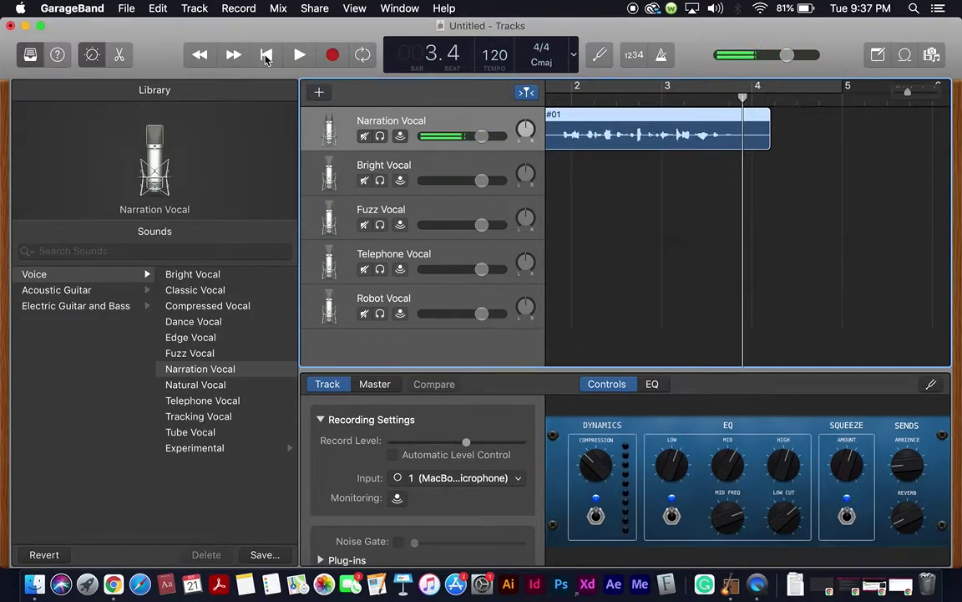
pyautogui.click(268, 55)
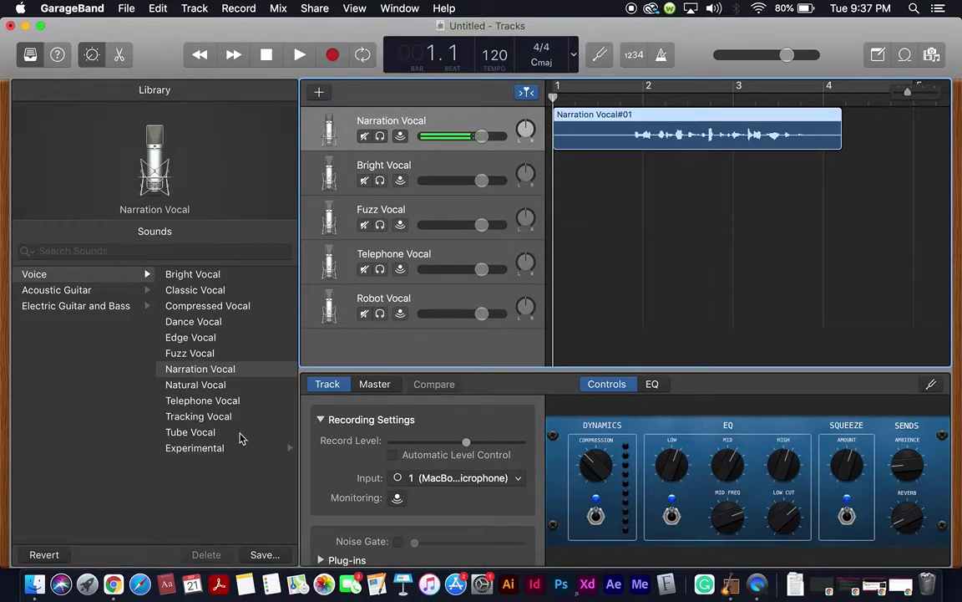
# Apply the Telephone Vocal sound to the recorded track, listen to it, and return the playhead to the beginning.
pyautogui.click(200, 457)
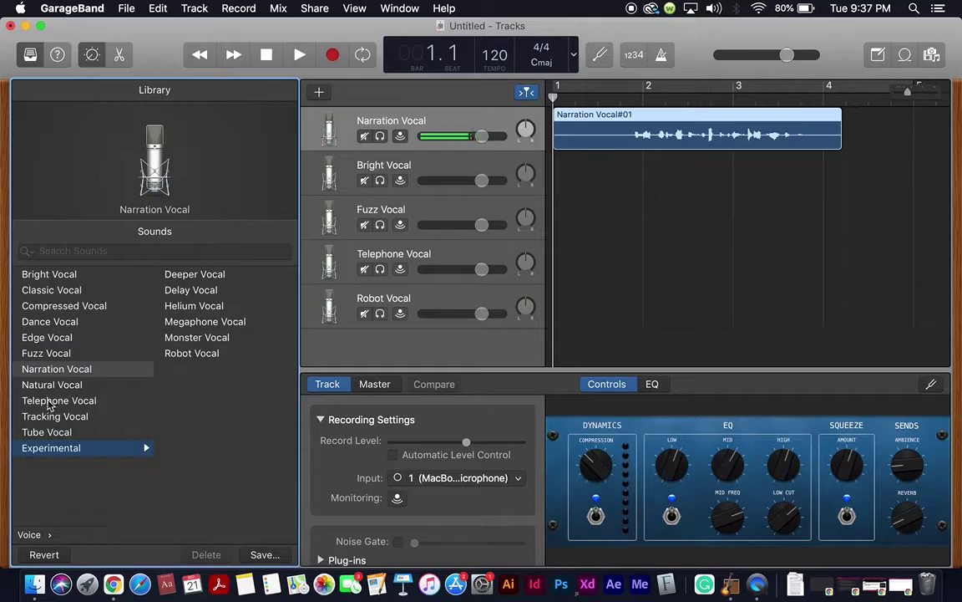
pyautogui.click(76, 400)
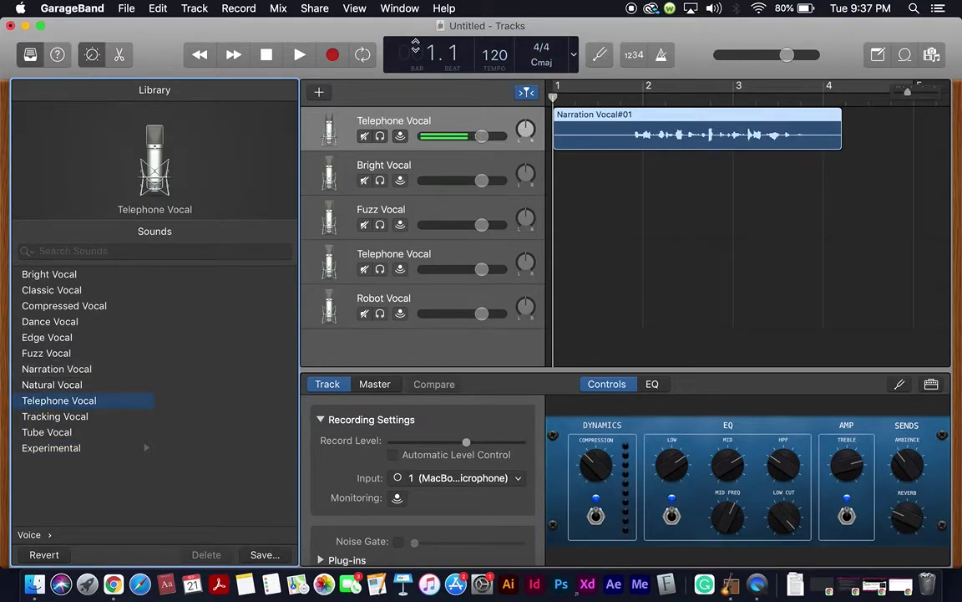
pyautogui.click(299, 54)
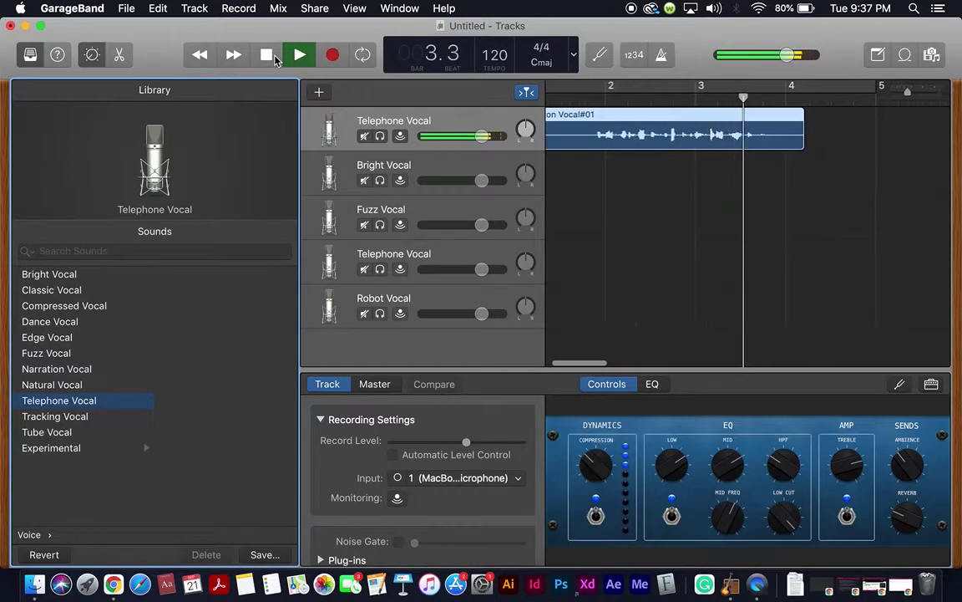
pyautogui.click(268, 57)
pyautogui.moveTo(752, 106); pyautogui.dragTo(556, 100)
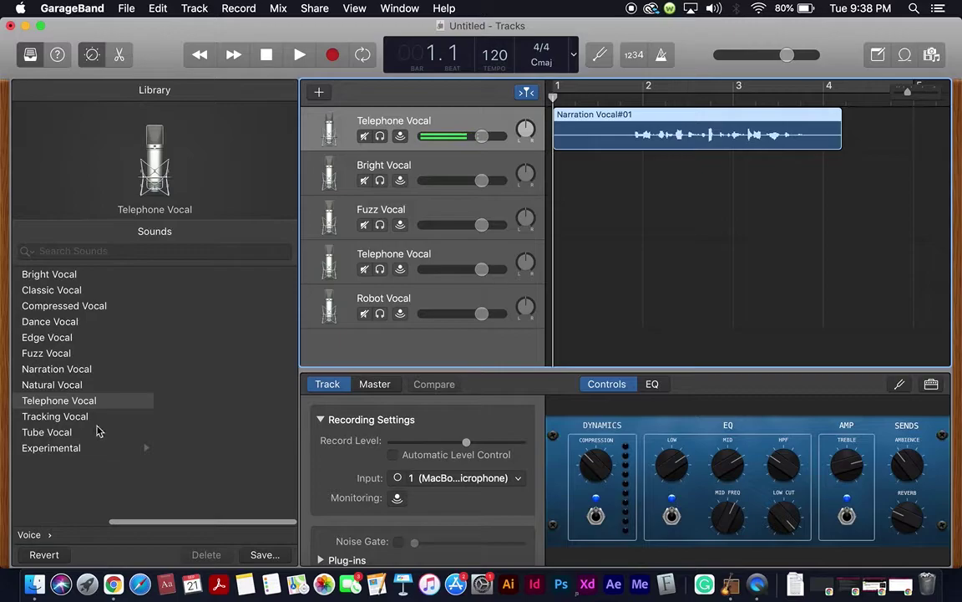
# Change the recorded track's sound to Fuzz Vocal, listen to it, and return the playhead to the beginning.
pyautogui.click(34, 353)
pyautogui.click(299, 55)
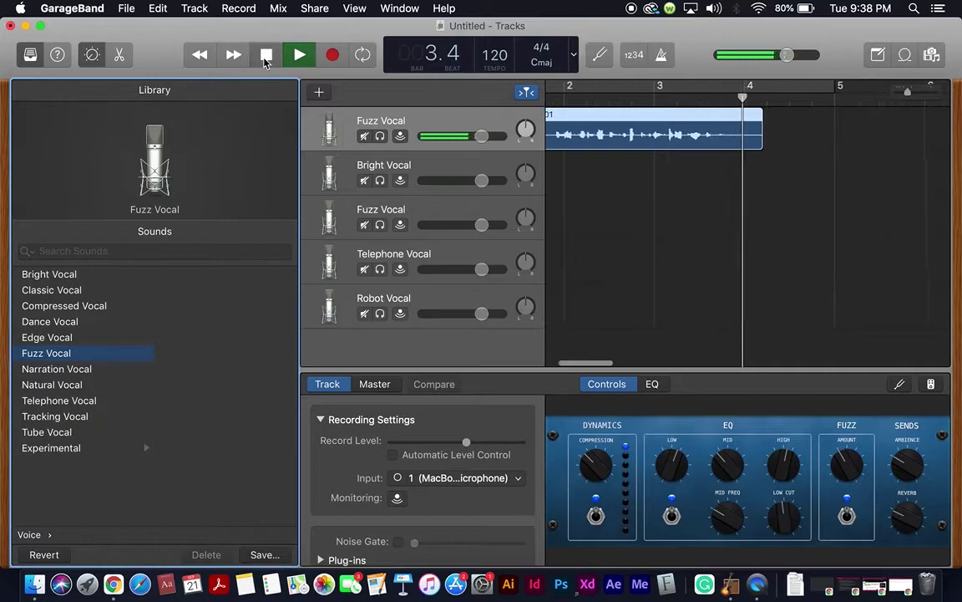
pyautogui.click(266, 56)
pyautogui.click(743, 97)
pyautogui.moveTo(744, 98); pyautogui.dragTo(529, 91)
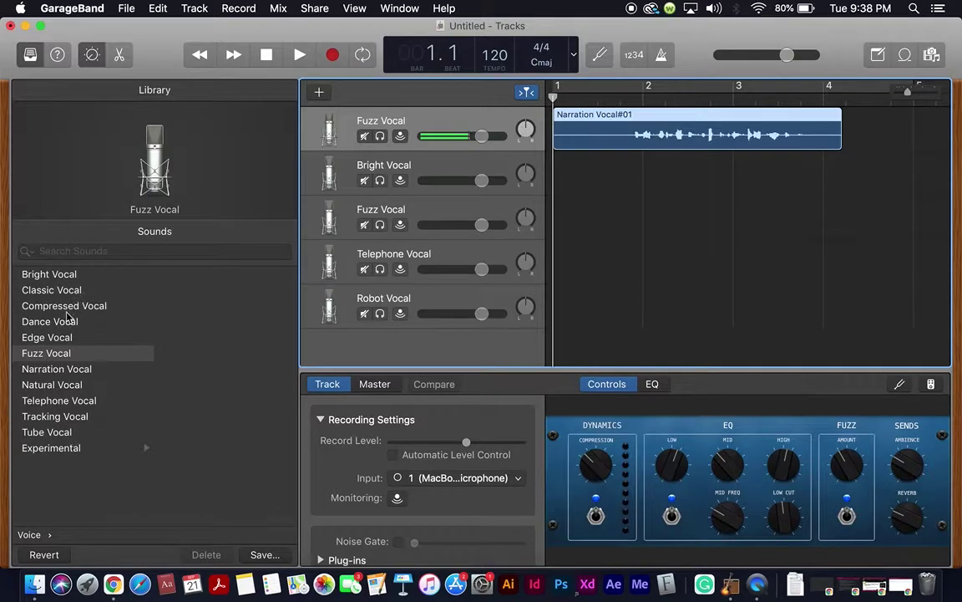
# Switch the recorded track to the Classic Vocal sound, listen to it, and rewind to the beginning.
pyautogui.click(59, 291)
pyautogui.click(297, 56)
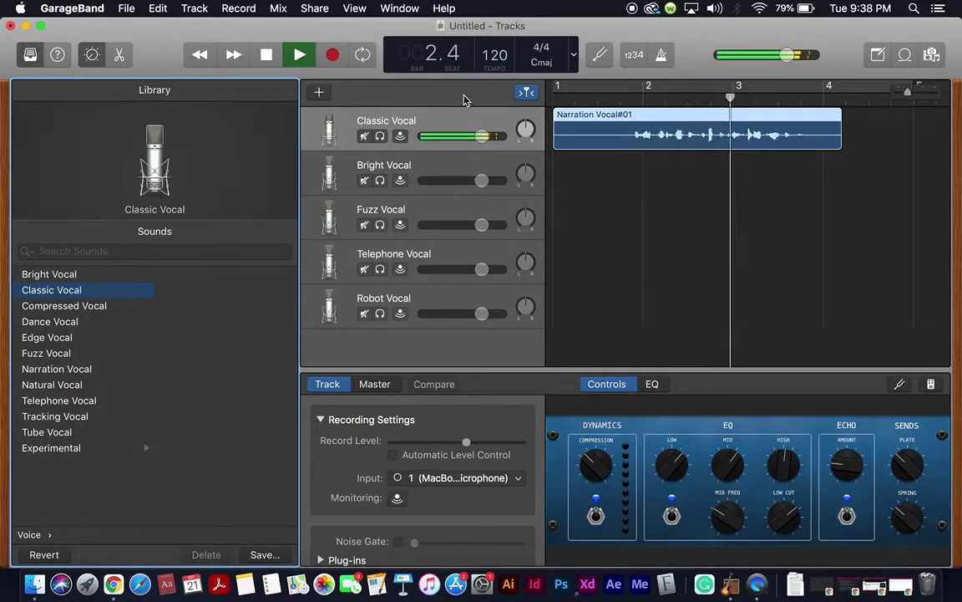
pyautogui.click(268, 56)
pyautogui.moveTo(743, 99); pyautogui.dragTo(528, 115)
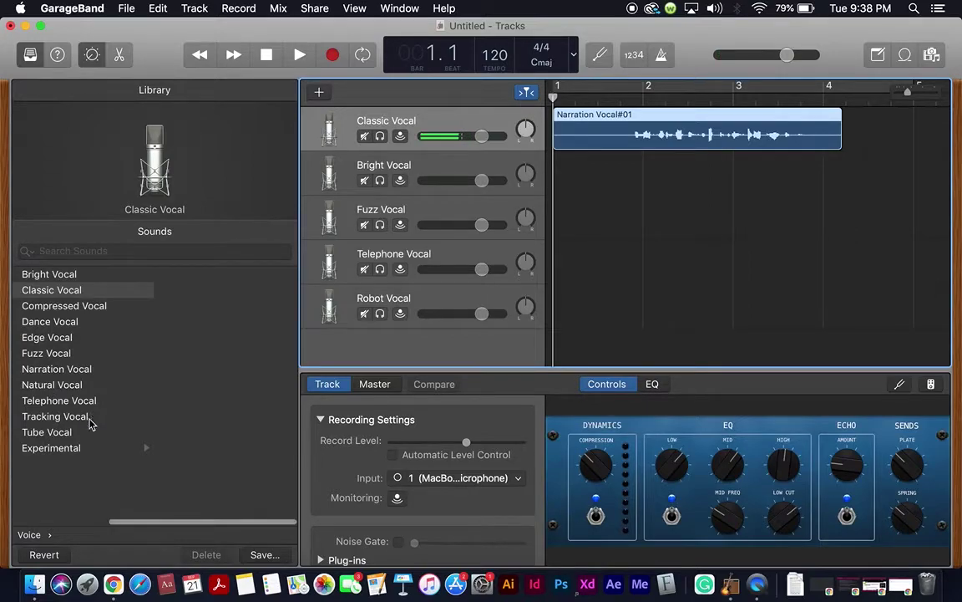
# Apply the experimental Helium Vocal sound to the recorded track, listen to it, and rewind to the beginning.
pyautogui.click(76, 449)
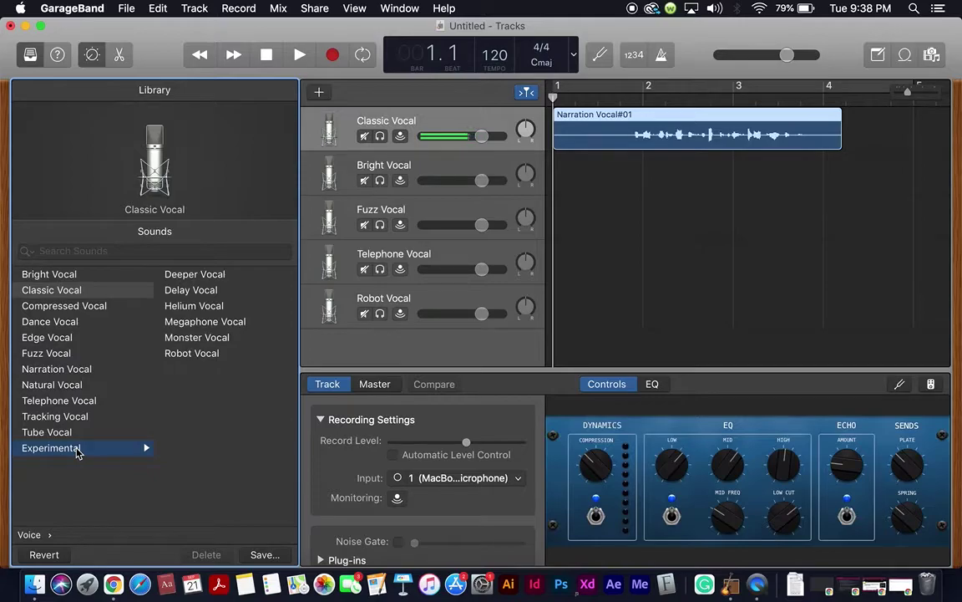
pyautogui.click(208, 307)
pyautogui.click(302, 54)
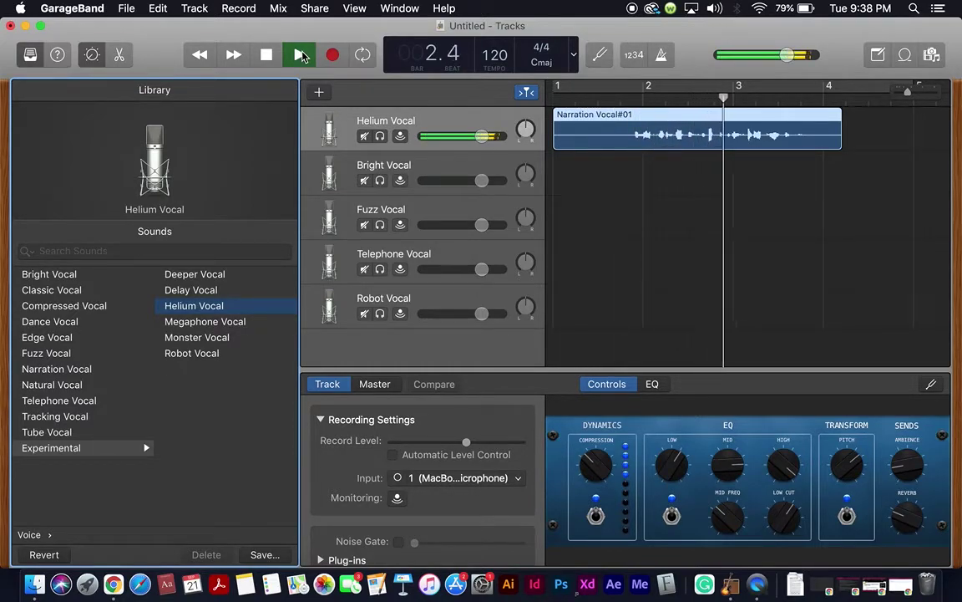
pyautogui.click(302, 55)
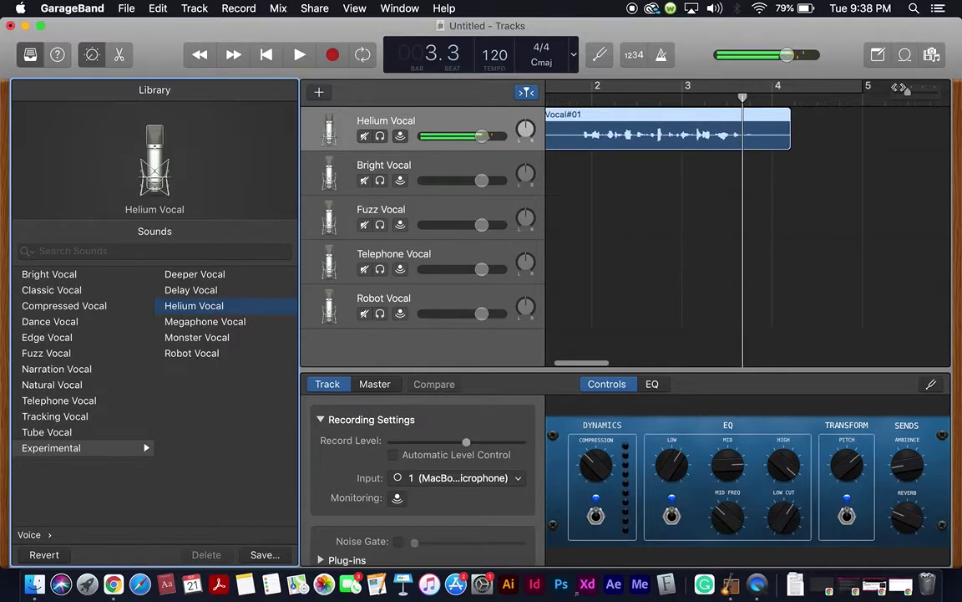
pyautogui.moveTo(743, 97); pyautogui.dragTo(557, 114)
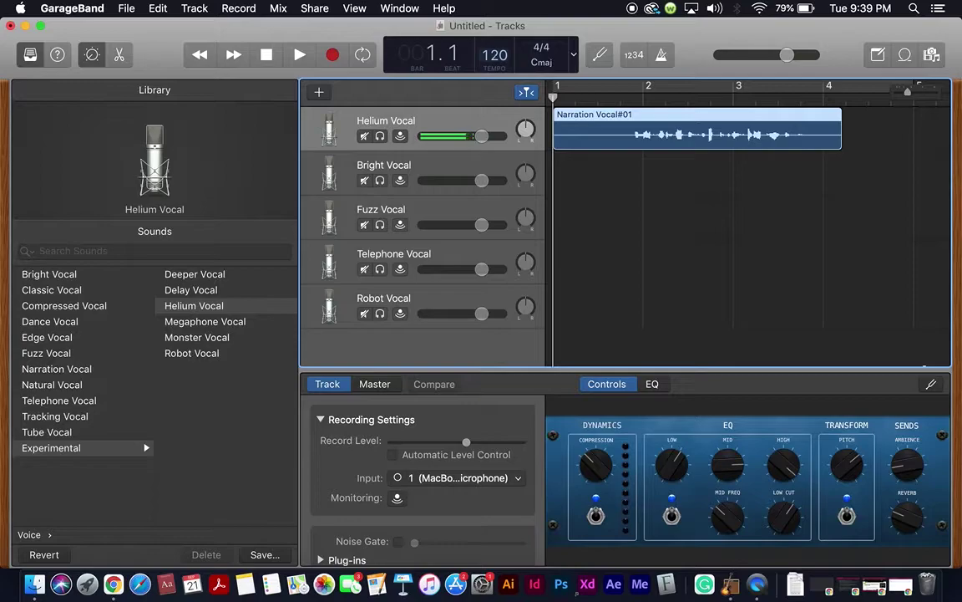
# Raise the project tempo to 200, play the recording at that speed, and rewind to the beginning.
pyautogui.moveTo(494, 54); pyautogui.dragTo(495, 2)
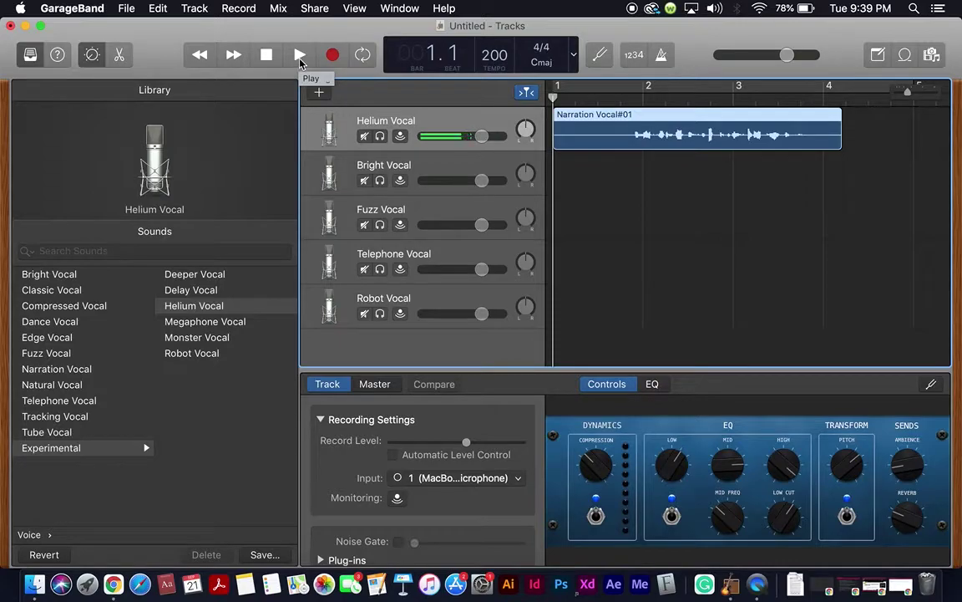
pyautogui.click(299, 55)
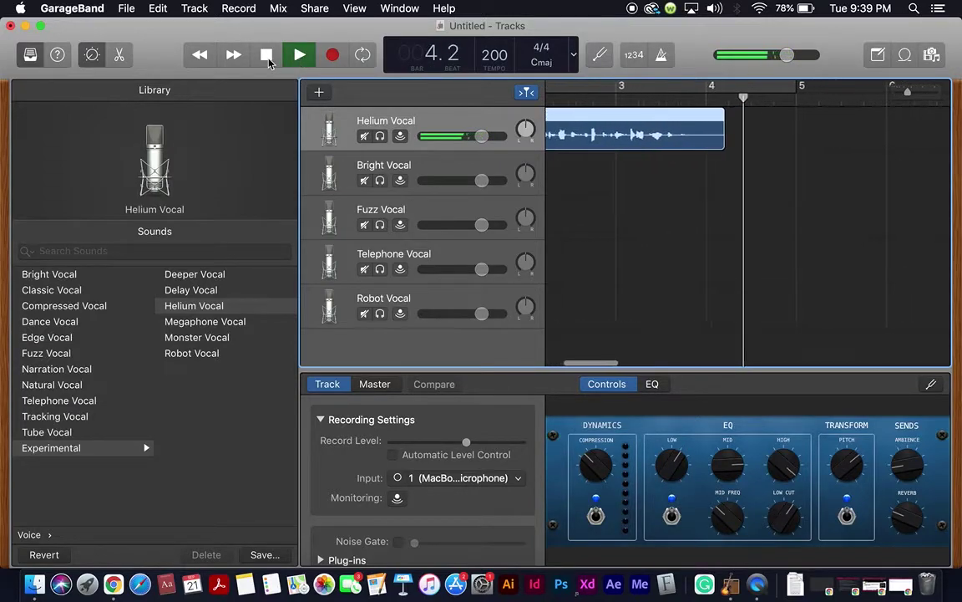
pyautogui.click(299, 55)
pyautogui.moveTo(746, 98); pyautogui.dragTo(386, 88)
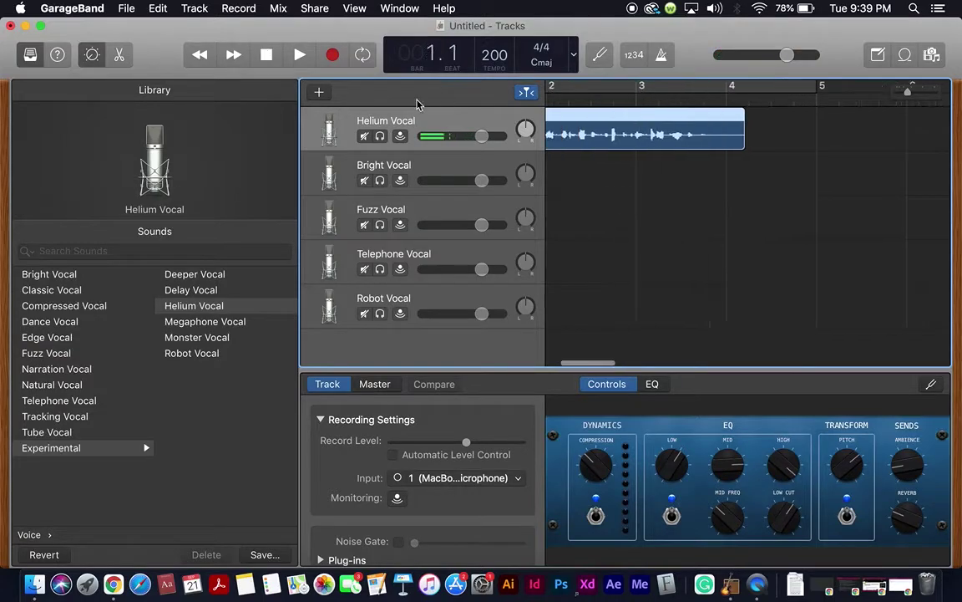
# Lower the project tempo to 175, listen to the full recording and its second half, and rewind to the beginning.
pyautogui.moveTo(499, 55); pyautogui.dragTo(499, 61)
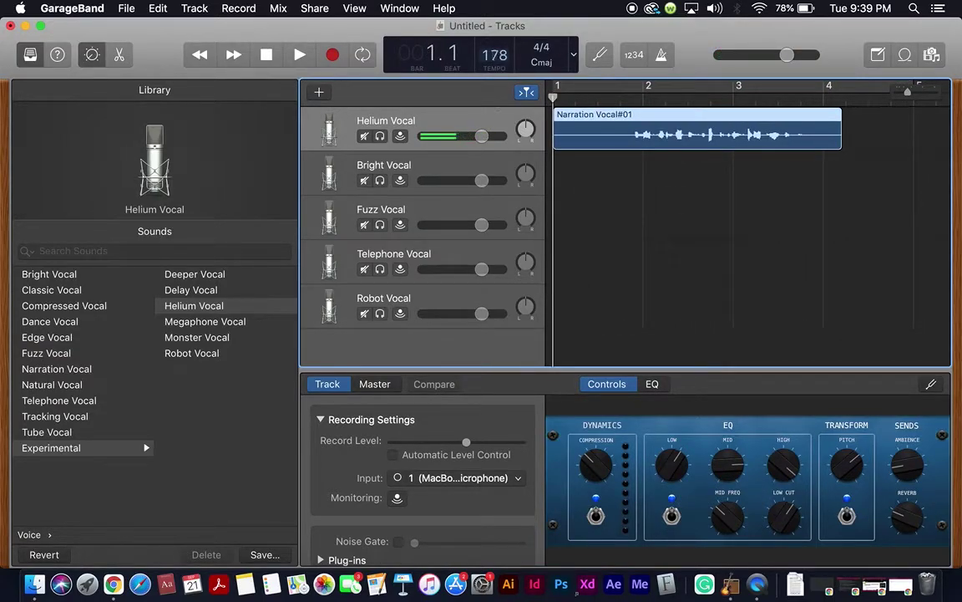
pyautogui.click(298, 55)
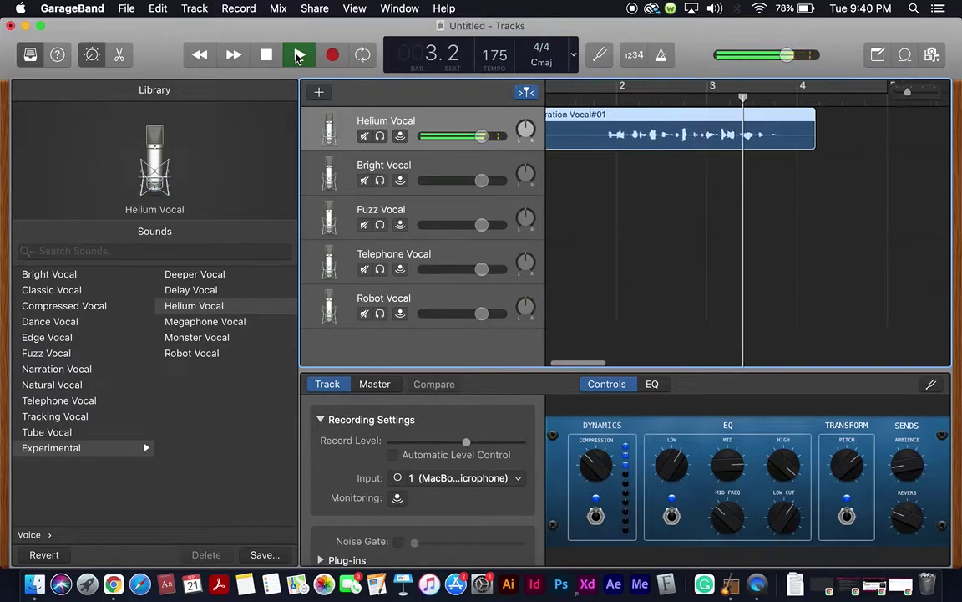
pyautogui.click(297, 55)
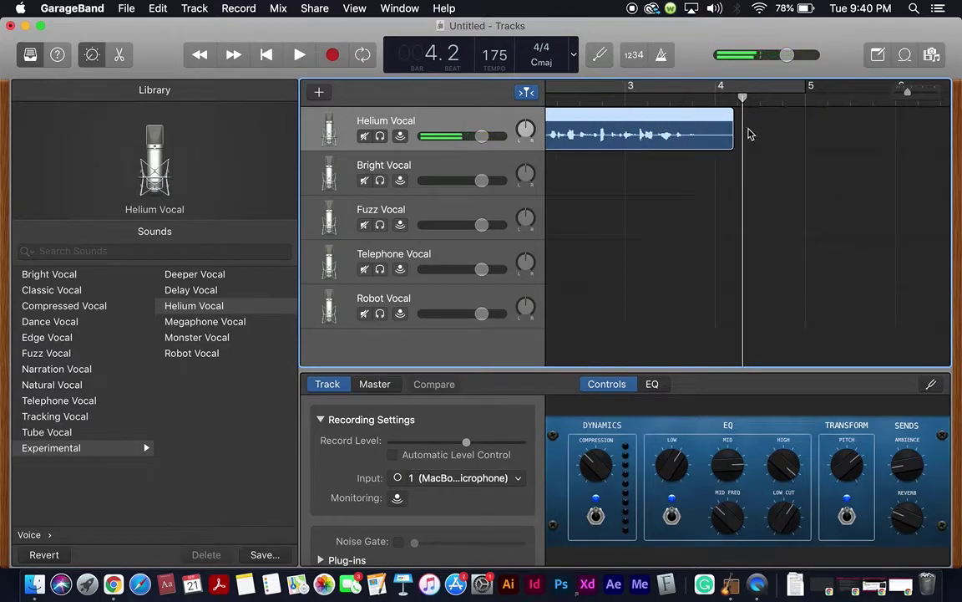
pyautogui.moveTo(672, 91); pyautogui.dragTo(729, 131)
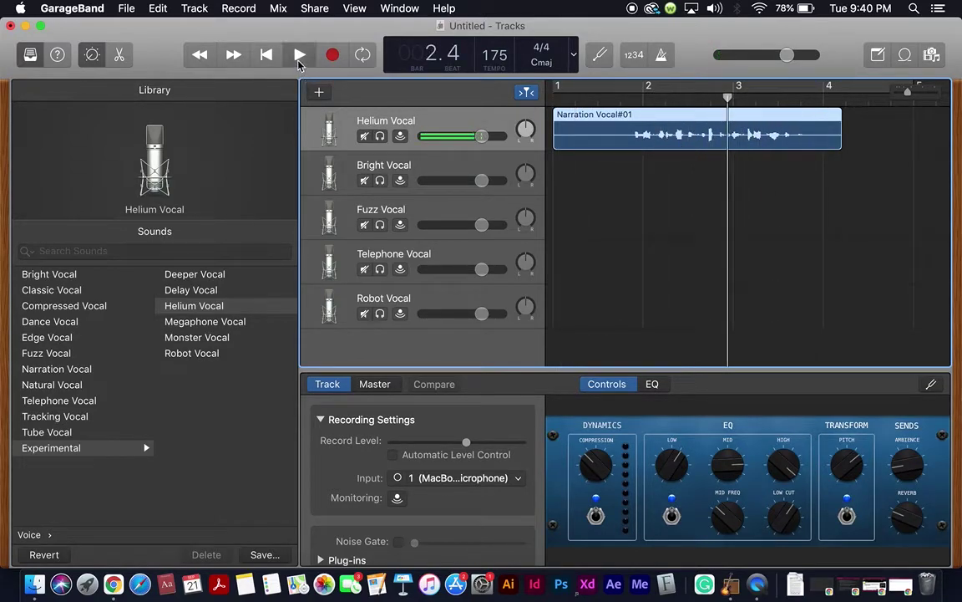
pyautogui.click(299, 55)
pyautogui.click(299, 55)
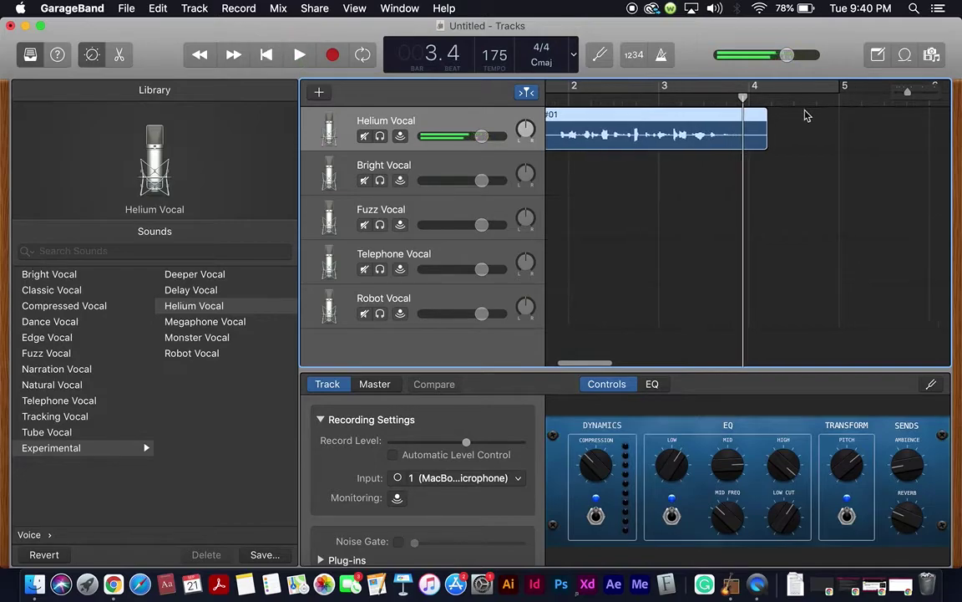
pyautogui.moveTo(673, 90); pyautogui.dragTo(556, 131)
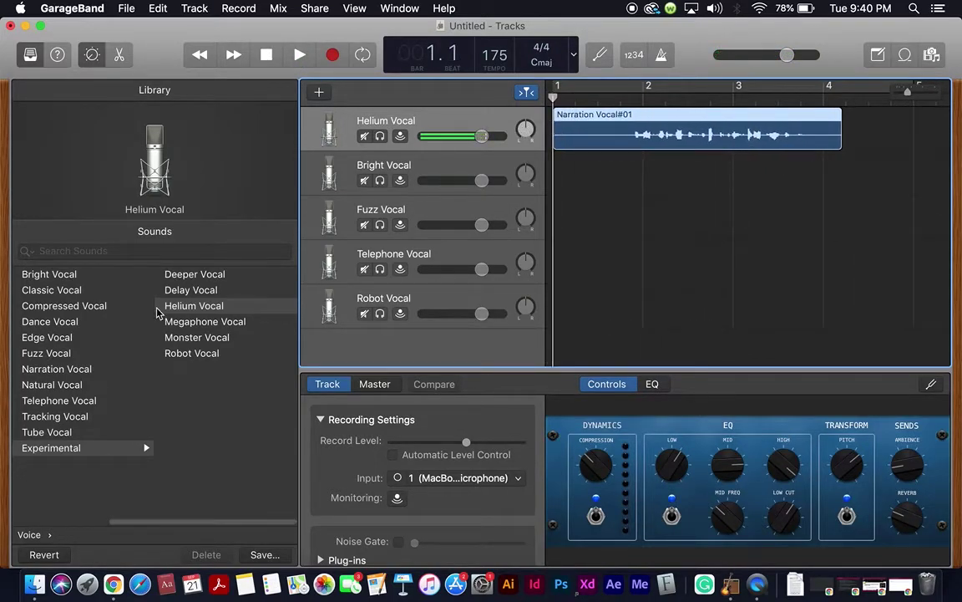
# Apply the experimental Deeper Vocal sound to the recorded track and play it at tempo 120, then at tempo 80.
pyautogui.click(182, 276)
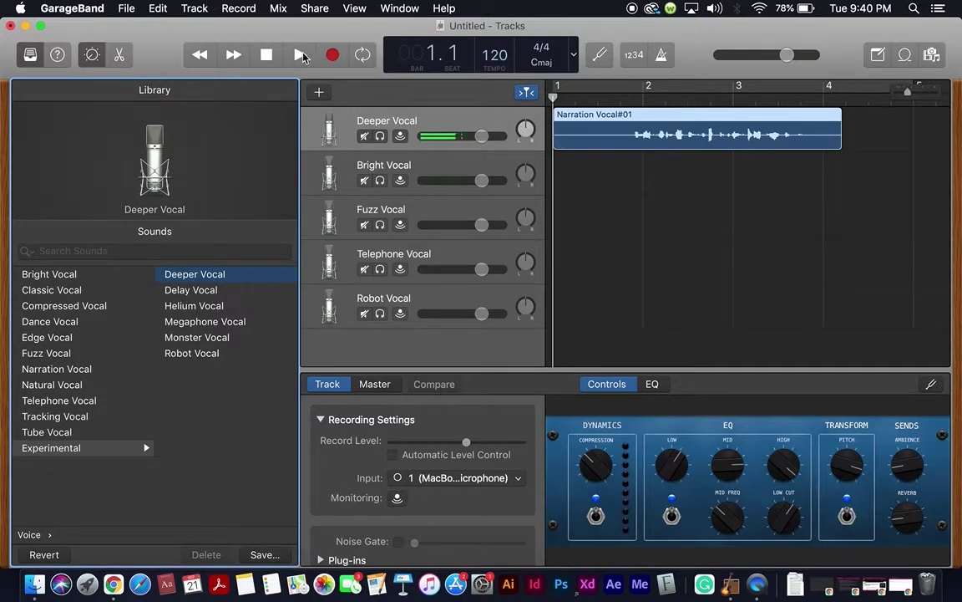
pyautogui.click(300, 55)
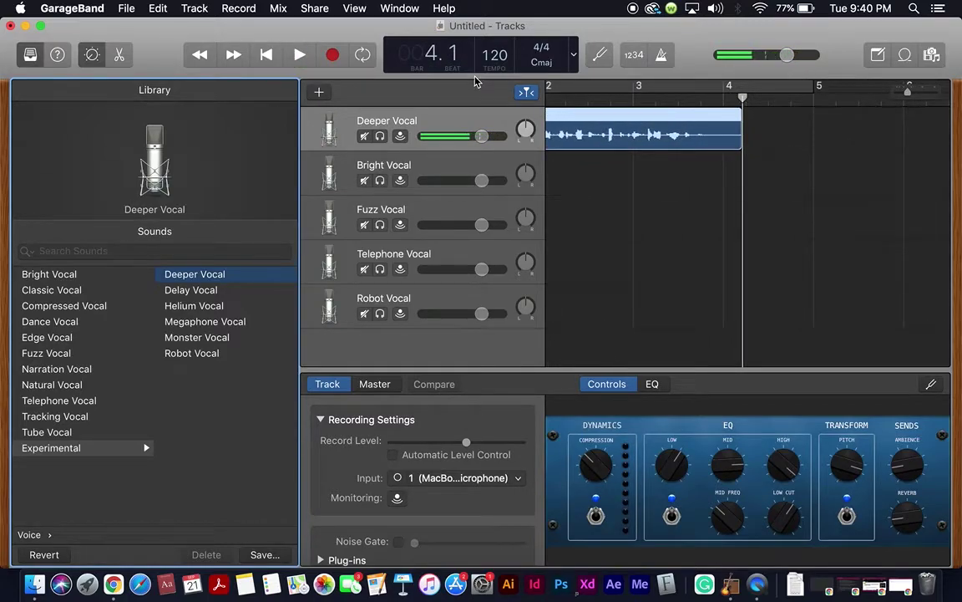
pyautogui.click(265, 56)
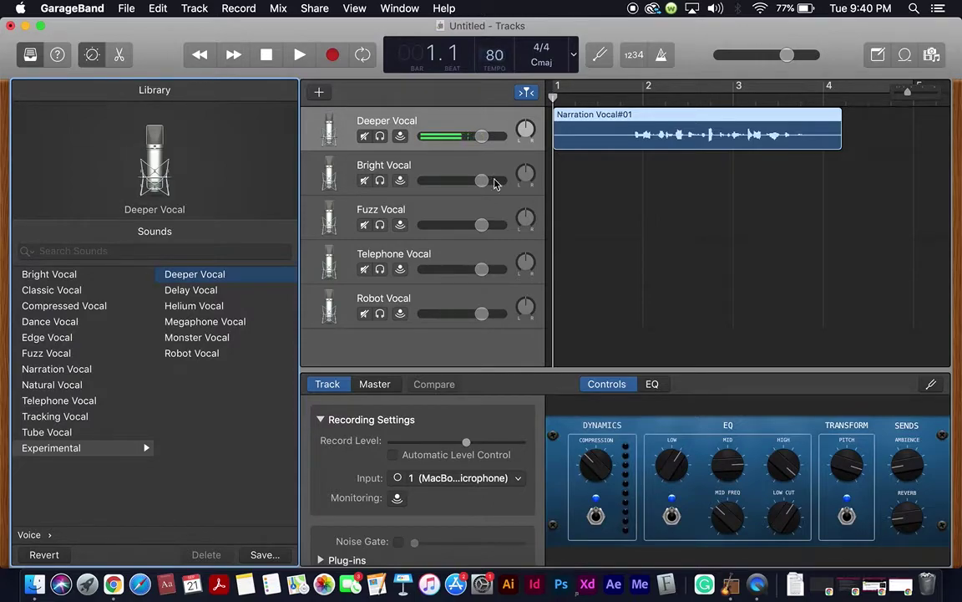
pyautogui.click(302, 59)
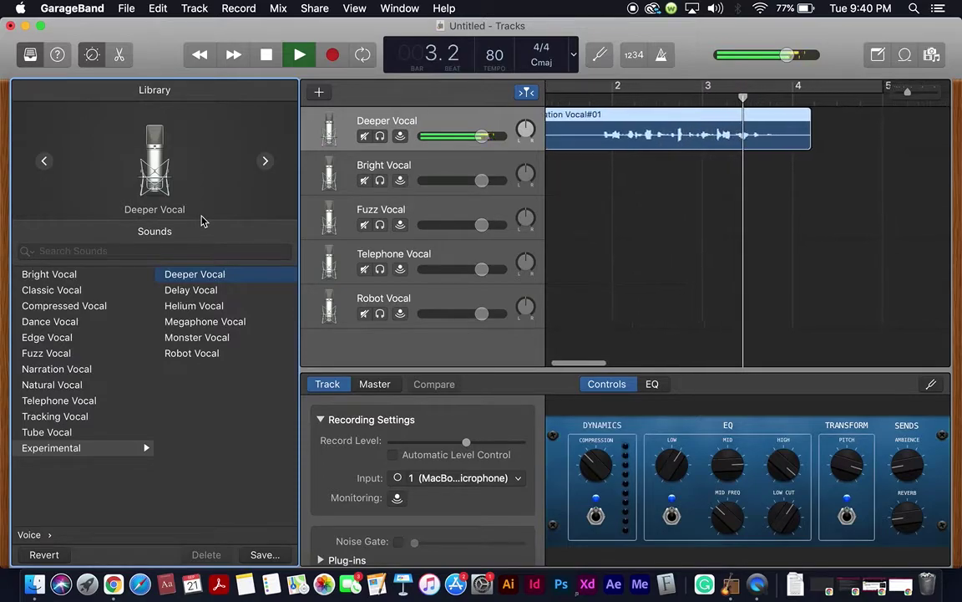
# Raise the project tempo to 95, play the recording at that speed, and move the playhead back to bar 1 beat 4.
pyautogui.click(267, 56)
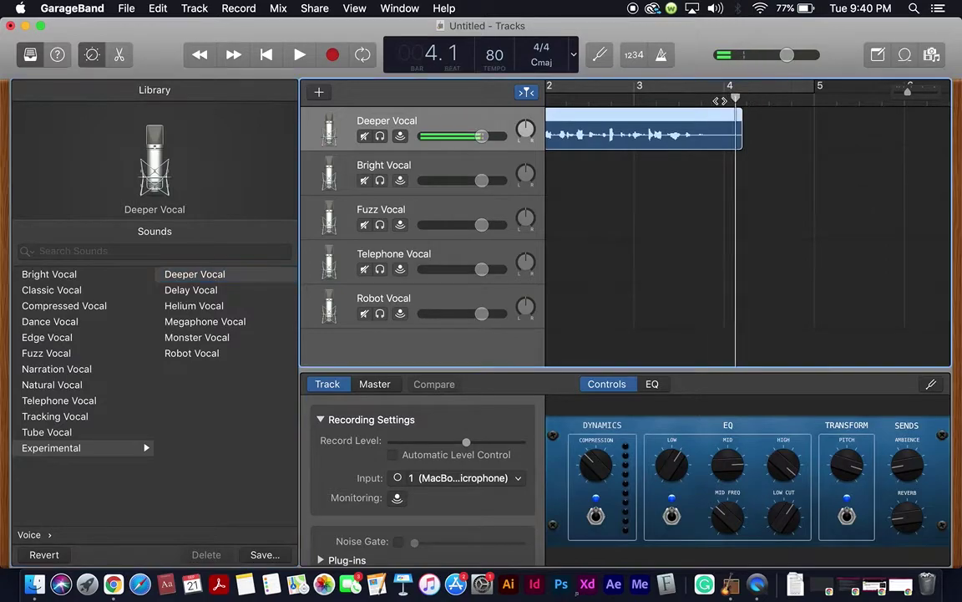
pyautogui.moveTo(743, 98); pyautogui.dragTo(590, 99)
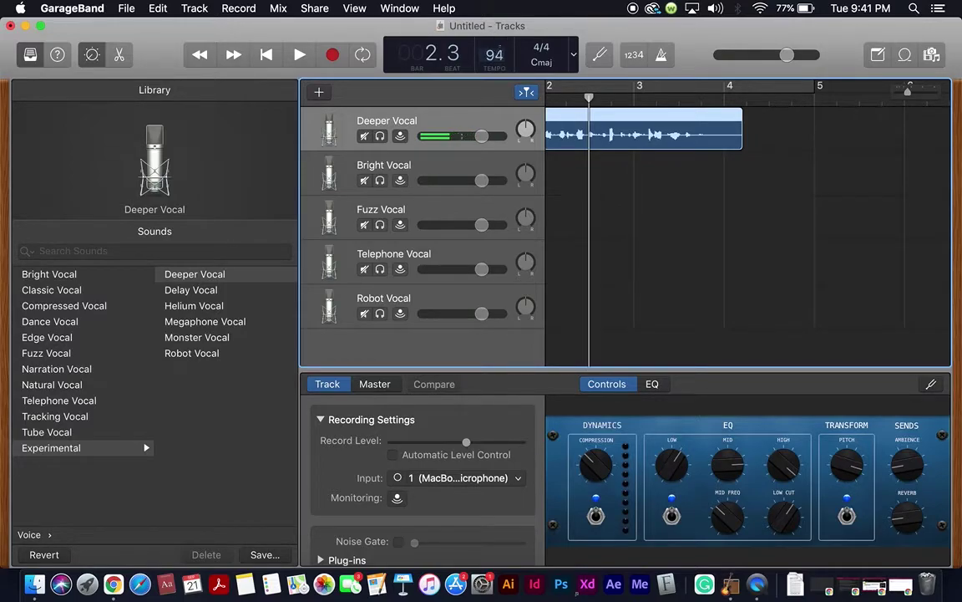
pyautogui.moveTo(590, 99); pyautogui.dragTo(618, 114)
pyautogui.click(296, 56)
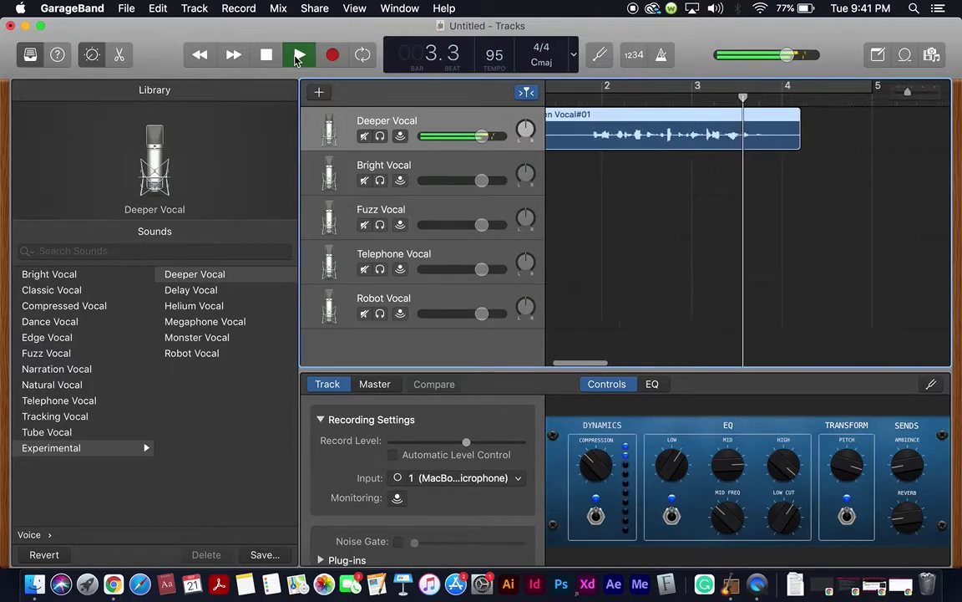
pyautogui.click(268, 55)
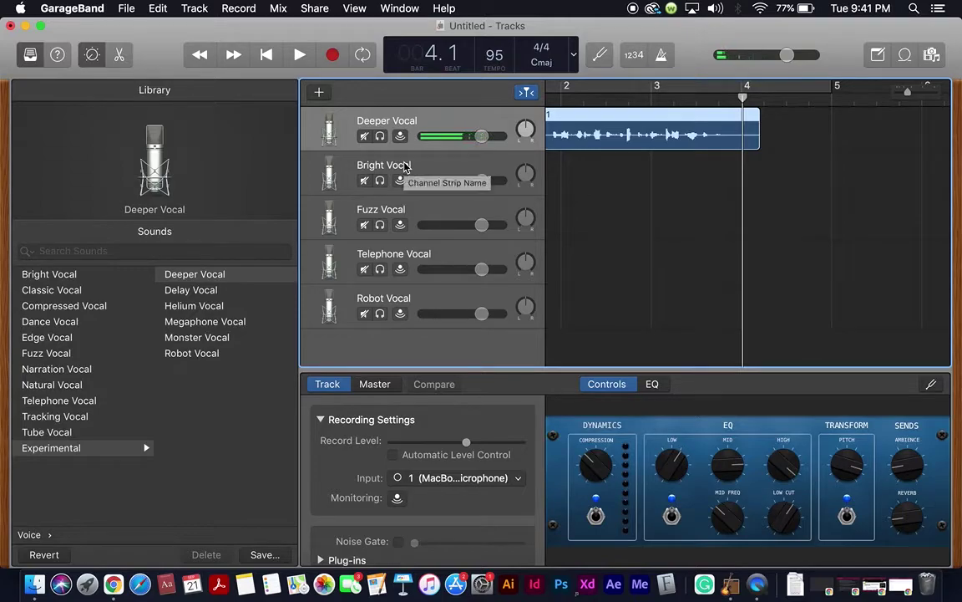
pyautogui.moveTo(743, 94); pyautogui.dragTo(627, 102)
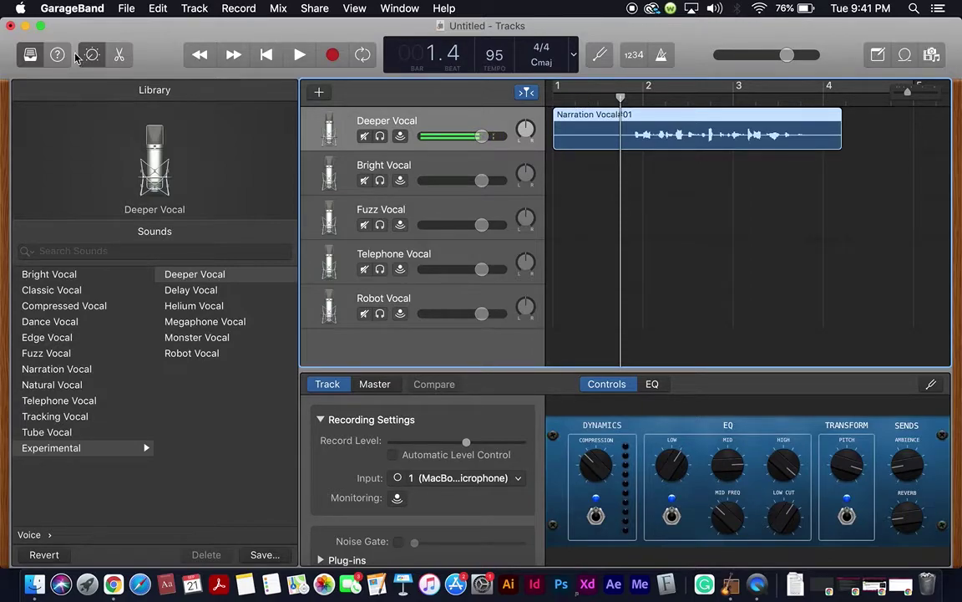
# Open the recorded Narration Vocal#01 region in the audio editor and keep it selected.
pyautogui.doubleClick(669, 143)
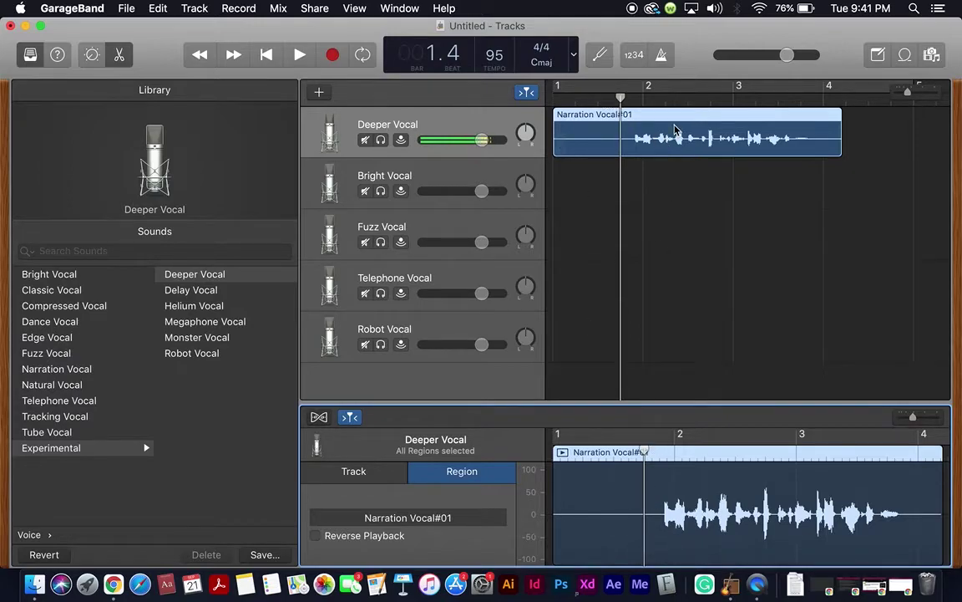
pyautogui.click(607, 252)
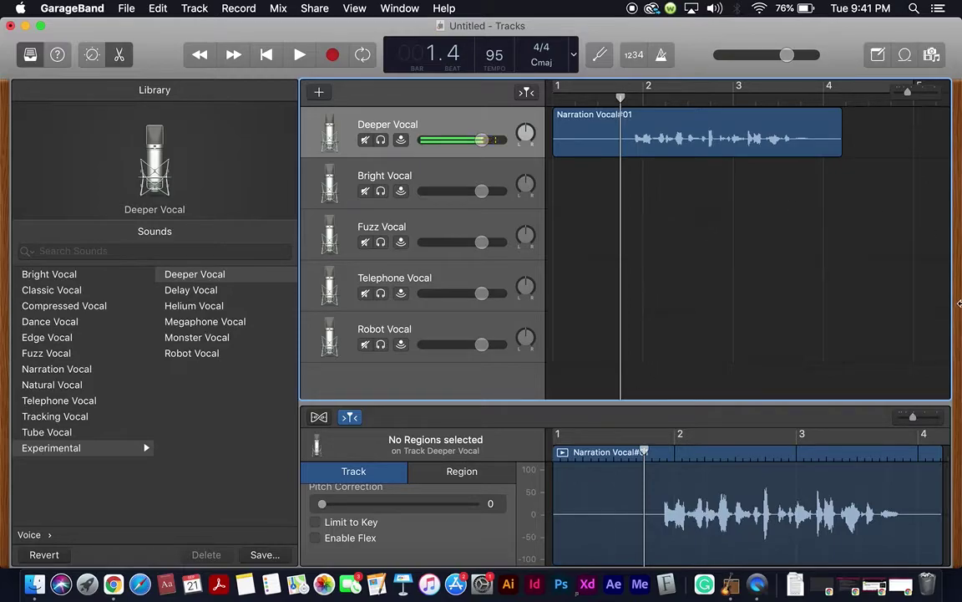
pyautogui.click(692, 131)
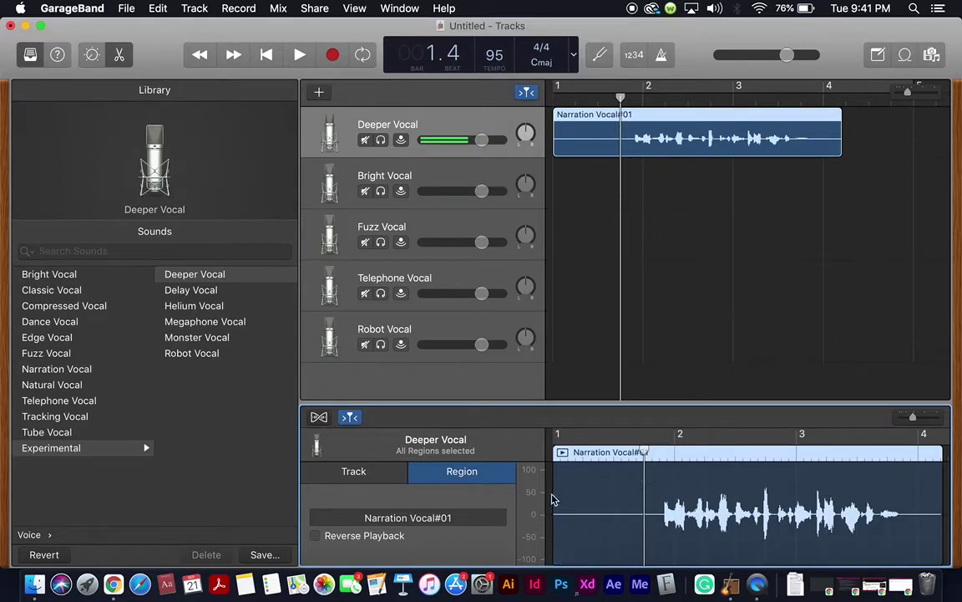
# Narrow the project window slightly and trim the silence off the region's start up to the playhead at bar 1 beat 4.
pyautogui.moveTo(552, 500)
pyautogui.mouseDown()
pyautogui.moveTo(603, 498)
pyautogui.moveTo(550, 497)
pyautogui.mouseUp()
pyautogui.press('Down')
pyautogui.press('Down')
pyautogui.press('Up')
pyautogui.press('Up')
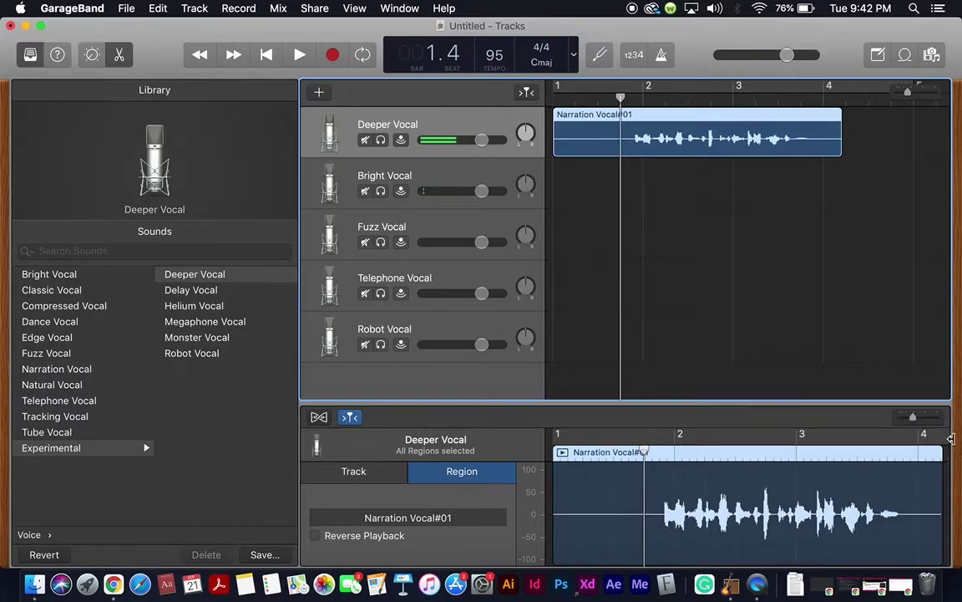
pyautogui.moveTo(959, 424); pyautogui.dragTo(931, 426)
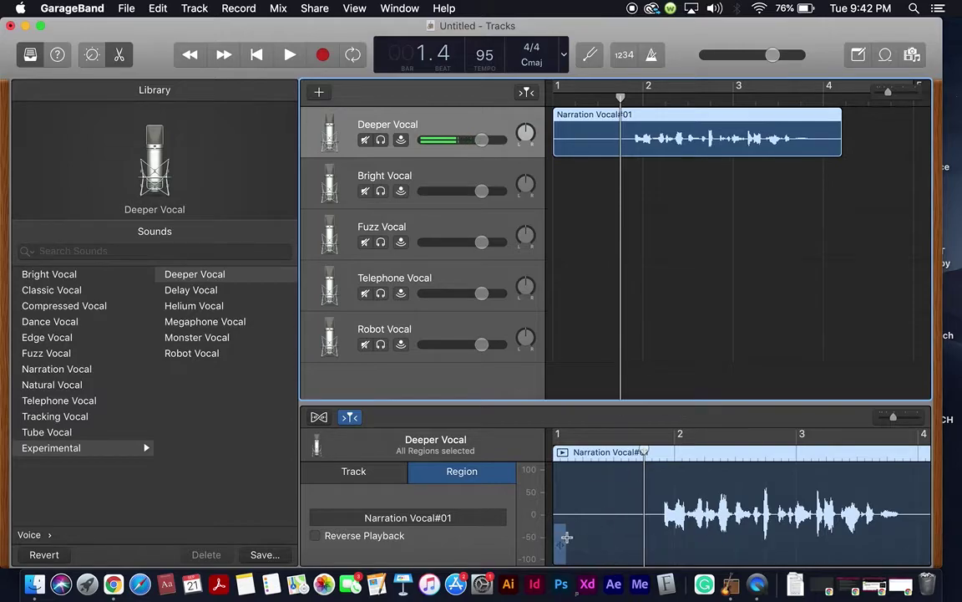
pyautogui.moveTo(558, 542)
pyautogui.mouseDown()
pyautogui.moveTo(594, 538)
pyautogui.moveTo(554, 537)
pyautogui.mouseUp()
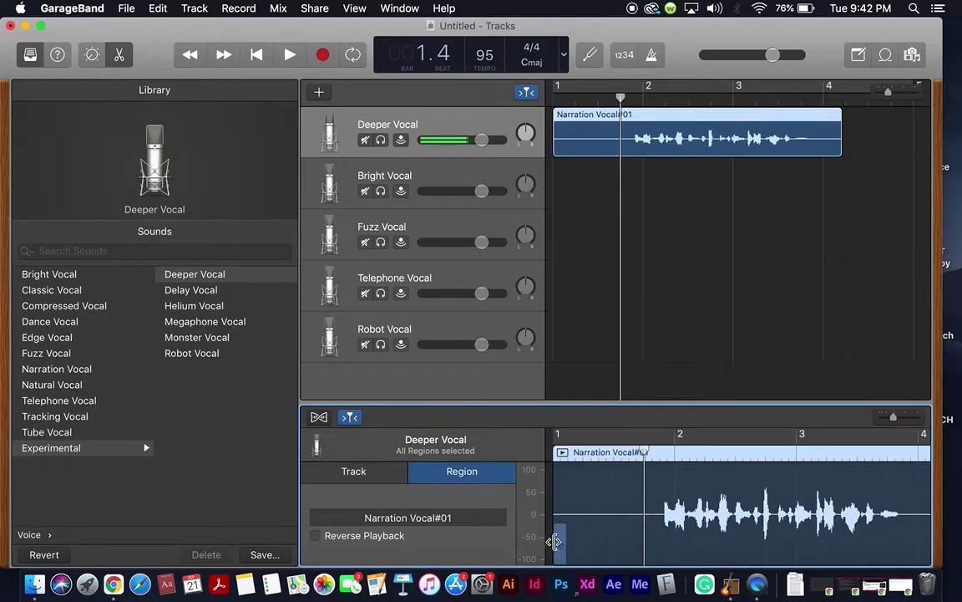
pyautogui.moveTo(553, 541); pyautogui.dragTo(644, 537)
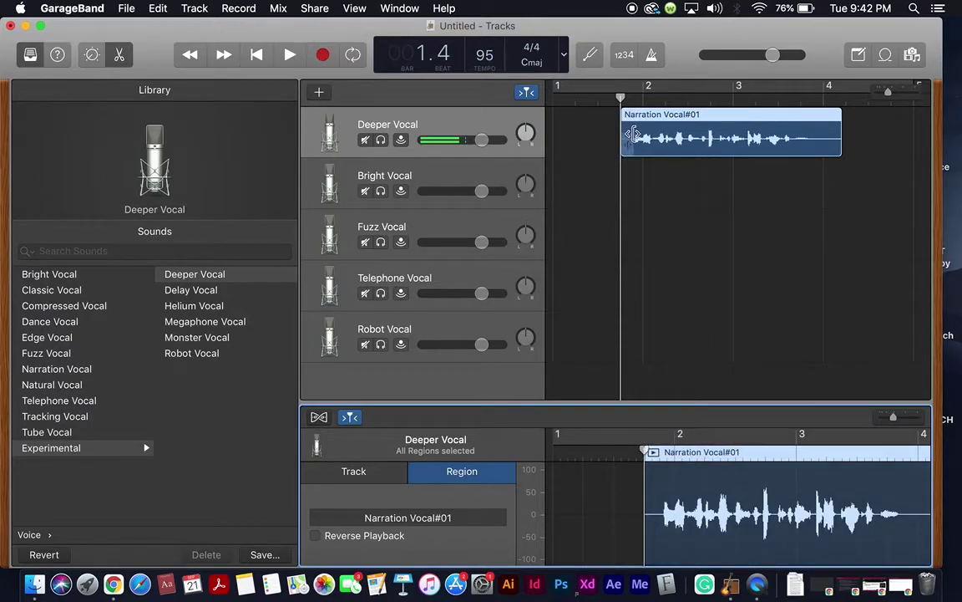
# Move the trimmed region to the start of bar 1 and play it from the beginning.
pyautogui.moveTo(660, 117); pyautogui.dragTo(553, 96)
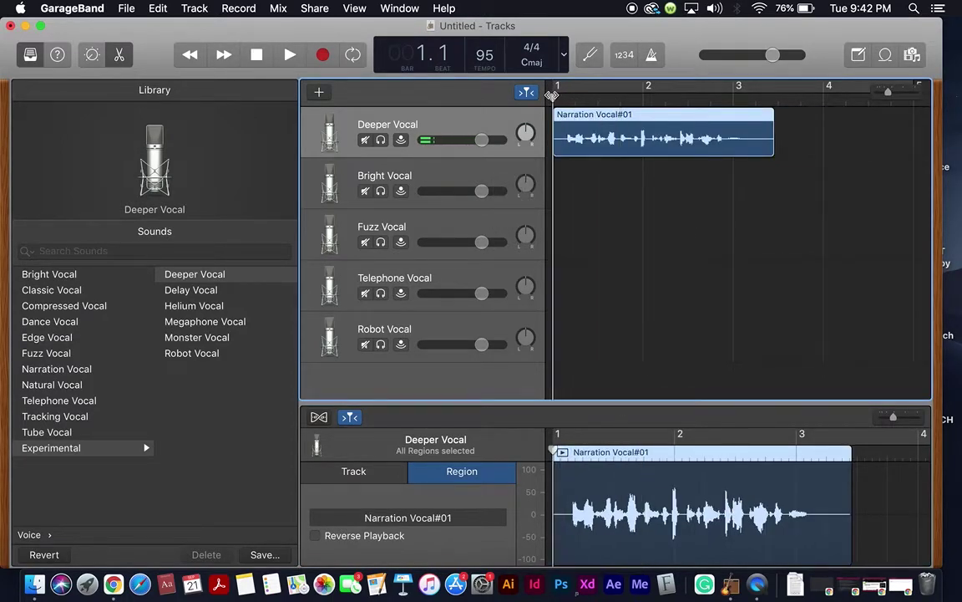
pyautogui.click(290, 54)
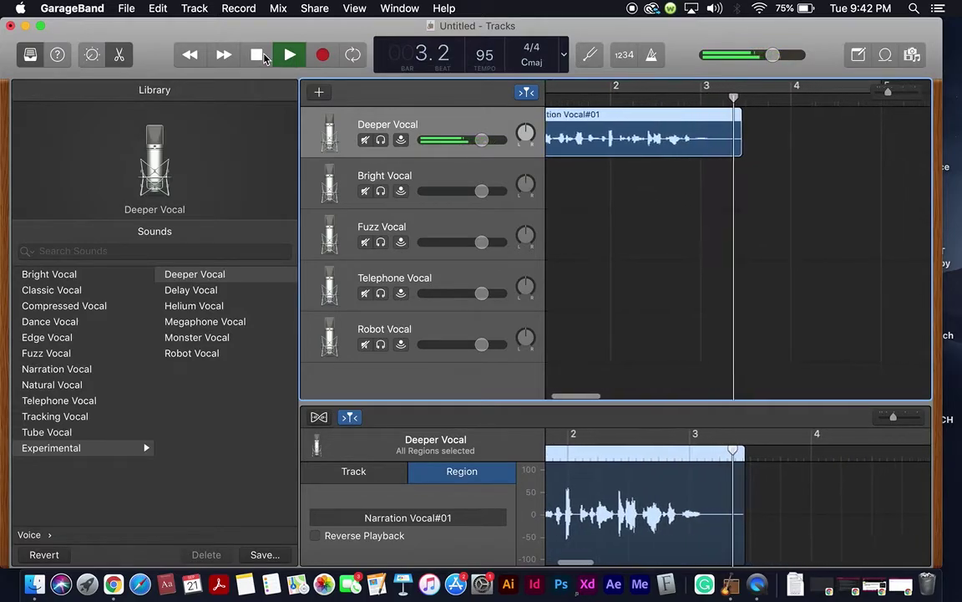
pyautogui.click(260, 56)
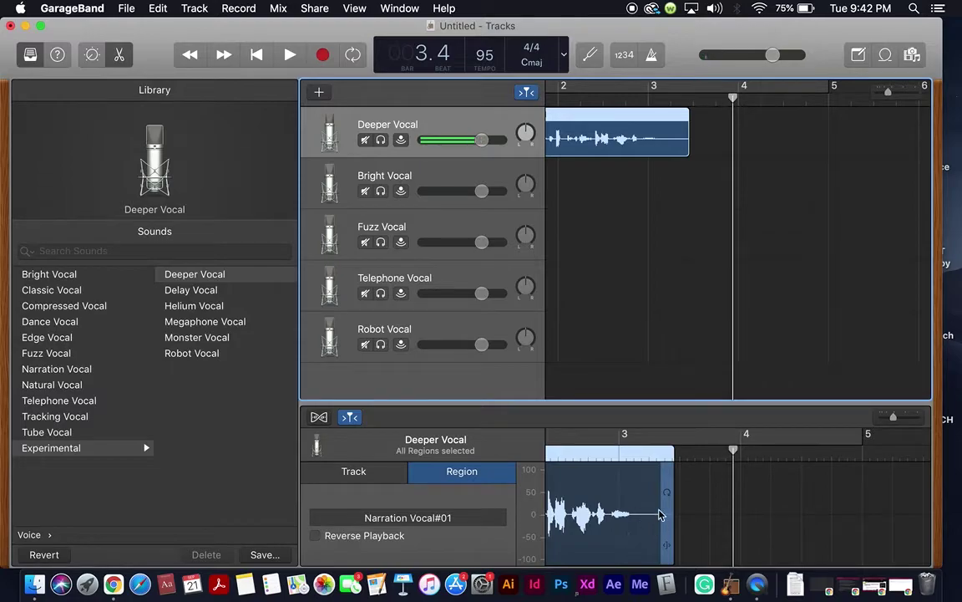
# Replay the region's ending and trim the silent tail off its end, shortening it to a length of 2 0 2 0.
pyautogui.moveTo(734, 449); pyautogui.dragTo(593, 436)
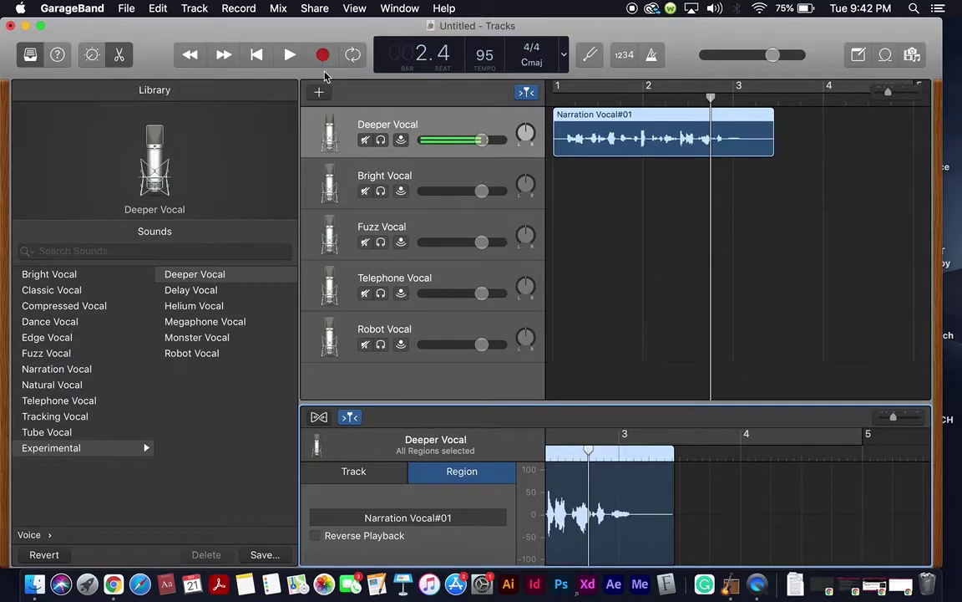
pyautogui.click(290, 55)
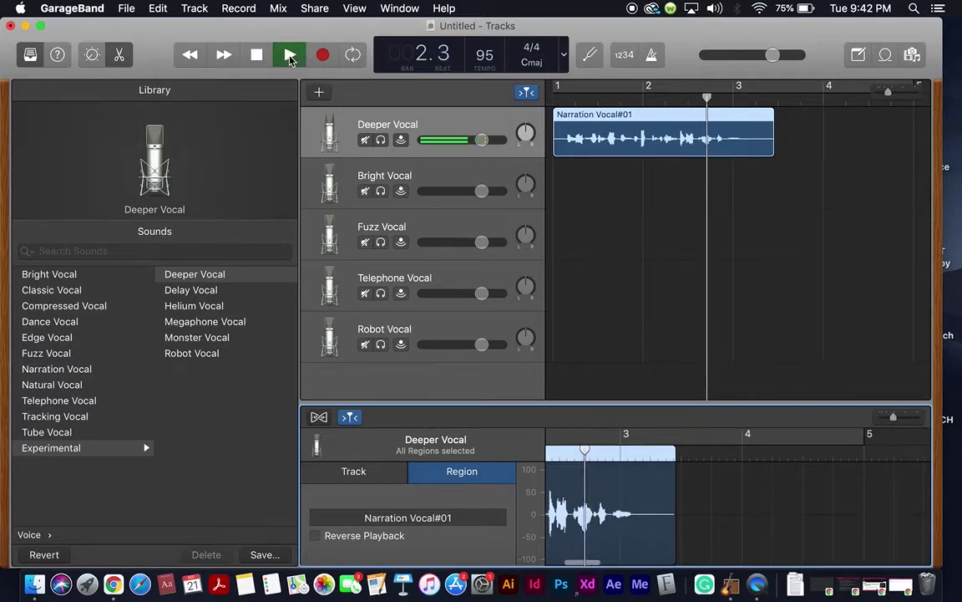
pyautogui.click(290, 55)
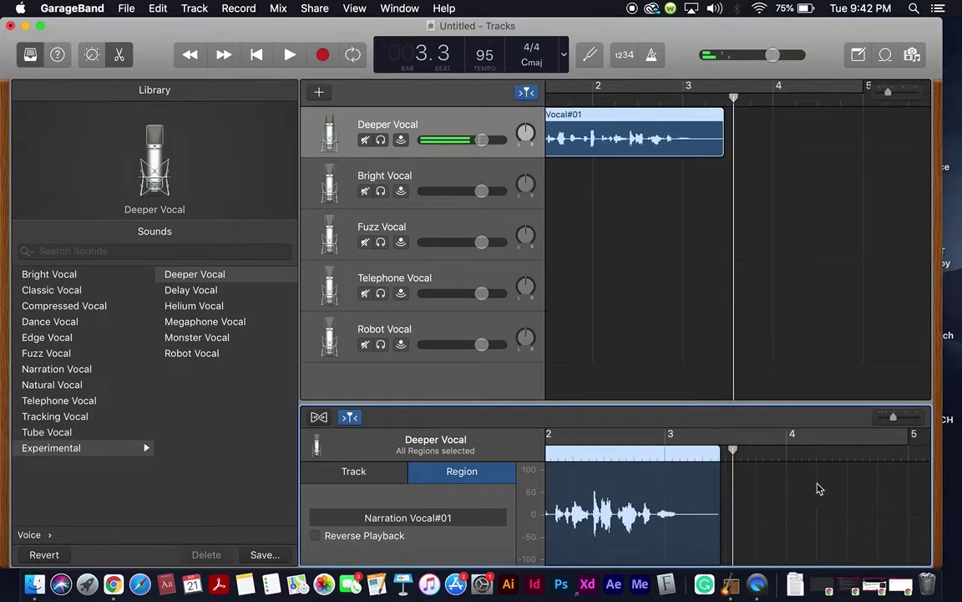
pyautogui.moveTo(890, 428); pyautogui.dragTo(896, 423)
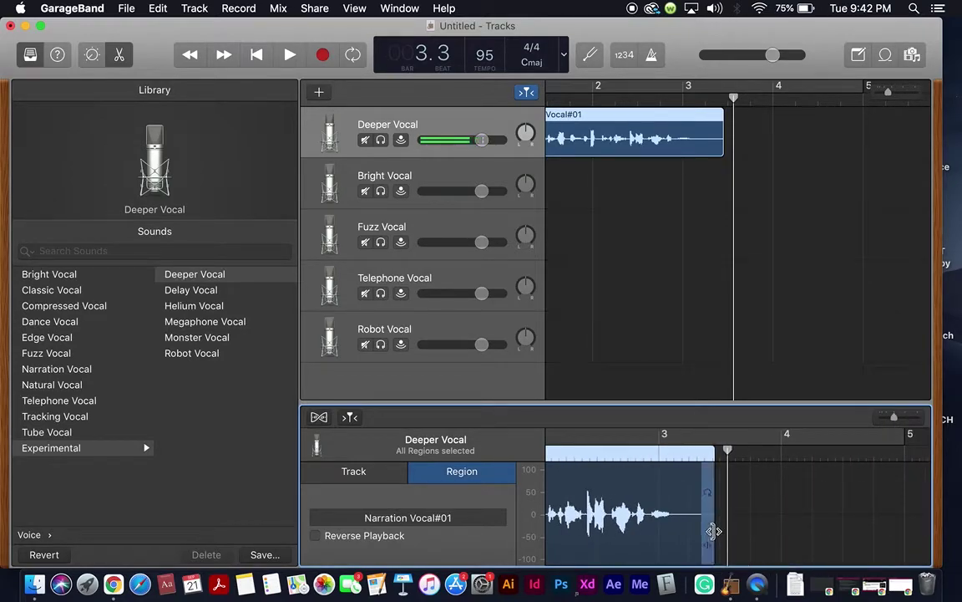
pyautogui.moveTo(715, 531); pyautogui.dragTo(672, 535)
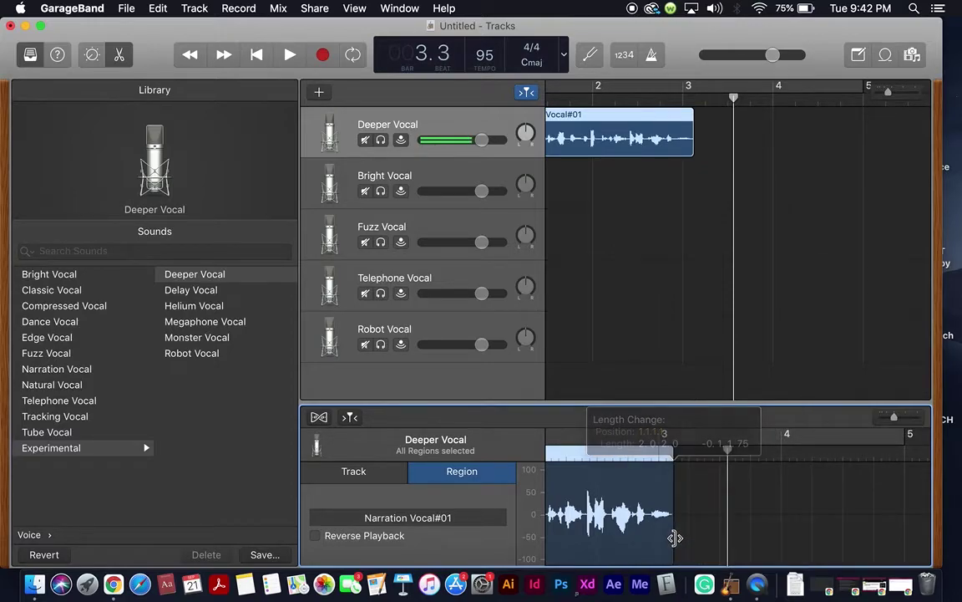
# Play the trimmed recording from the beginning, rewind it, and deselect the region.
pyautogui.click(256, 55)
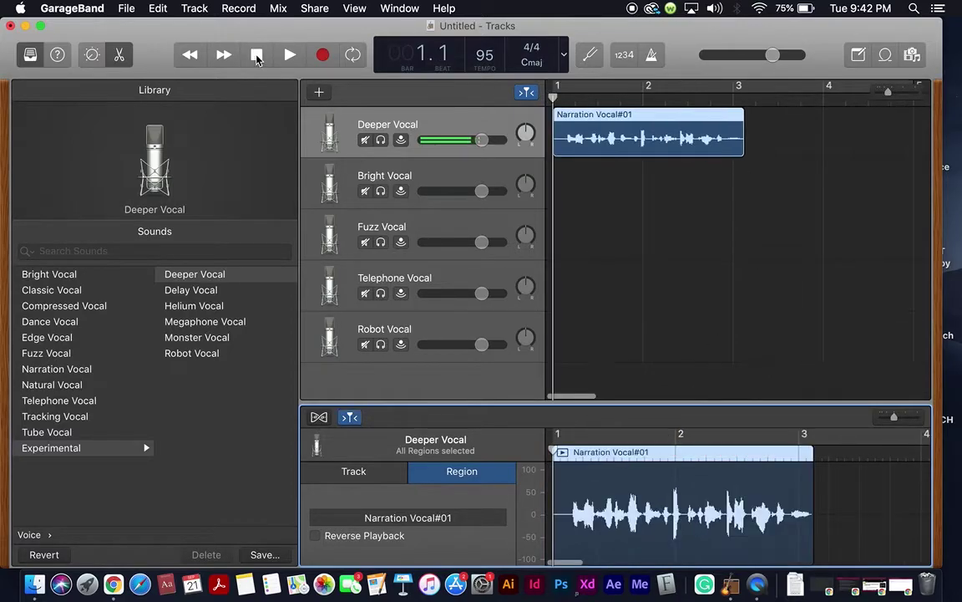
pyautogui.click(289, 56)
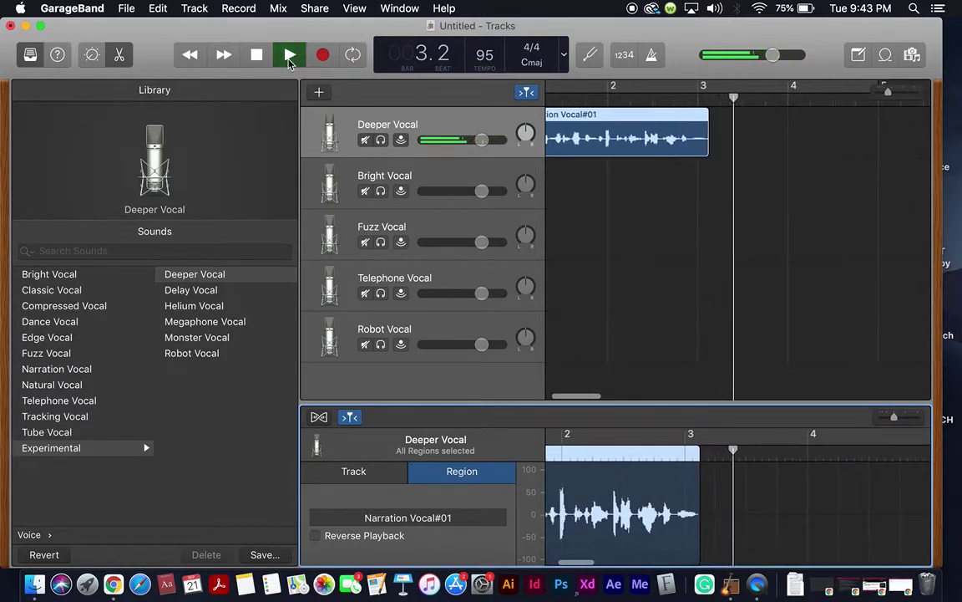
pyautogui.click(289, 56)
pyautogui.press('Return')
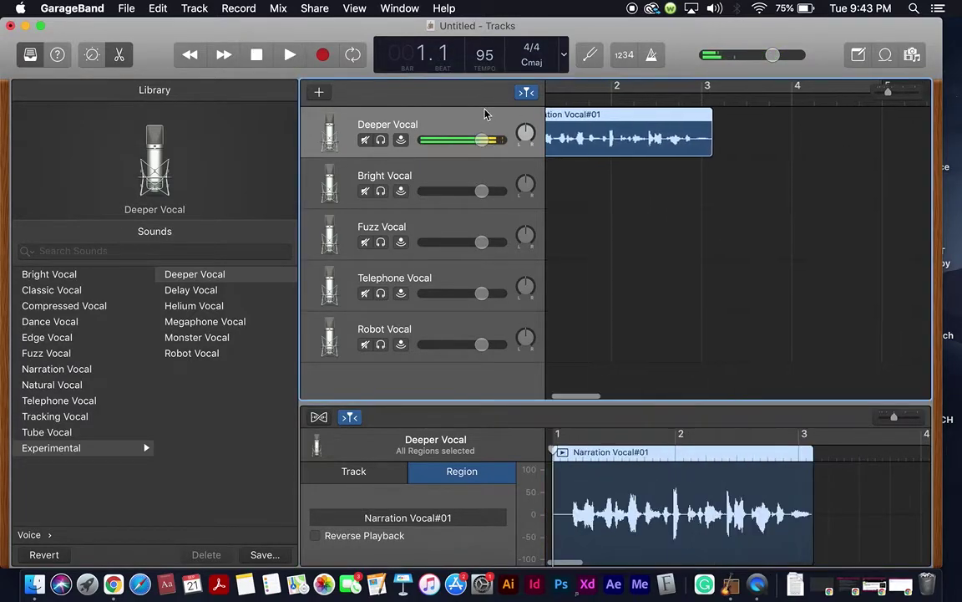
pyautogui.click(758, 253)
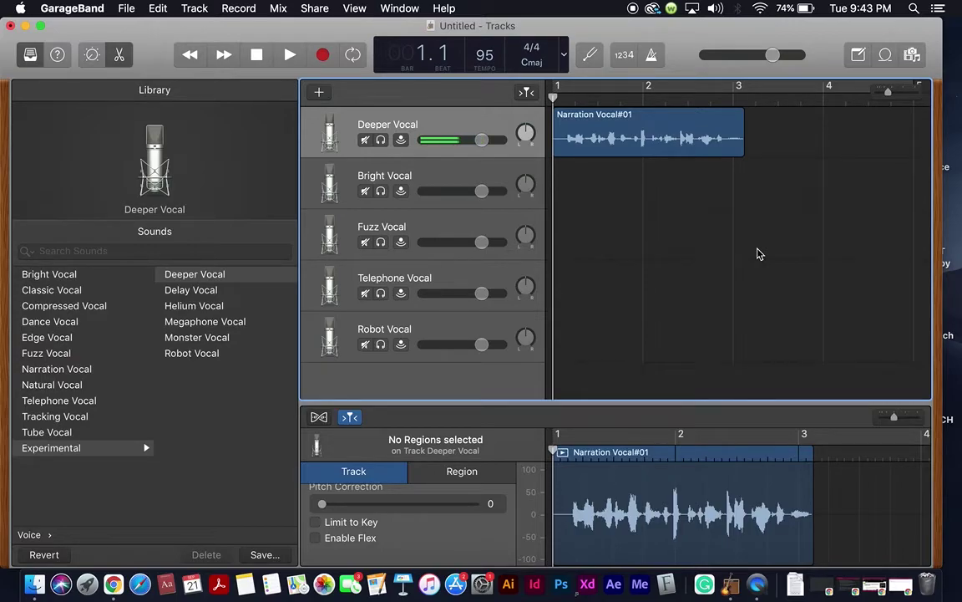
# Save the project as MonsterPancakeRecording on the Desktop and check for the saved file there.
pyautogui.click(127, 8)
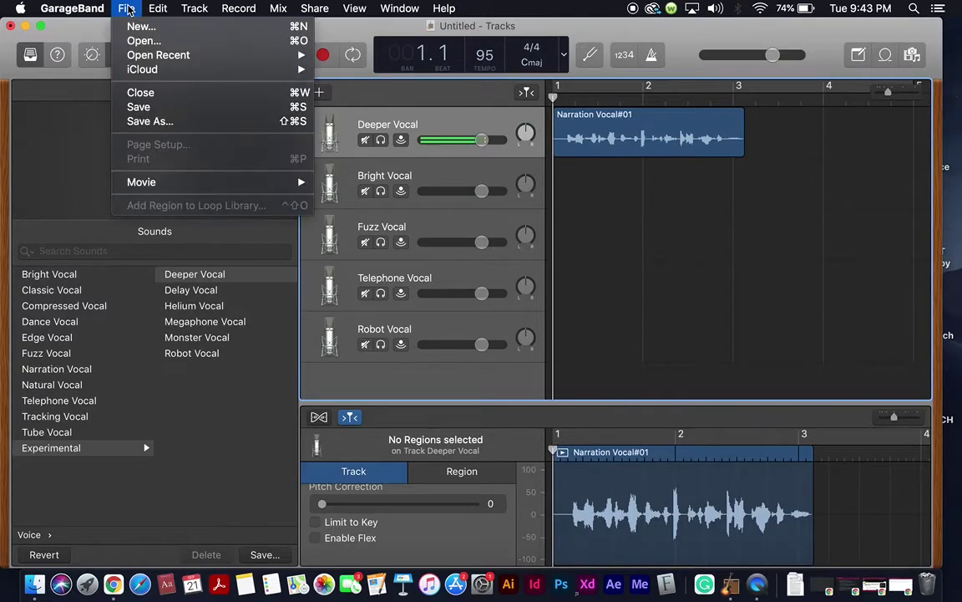
pyautogui.click(155, 121)
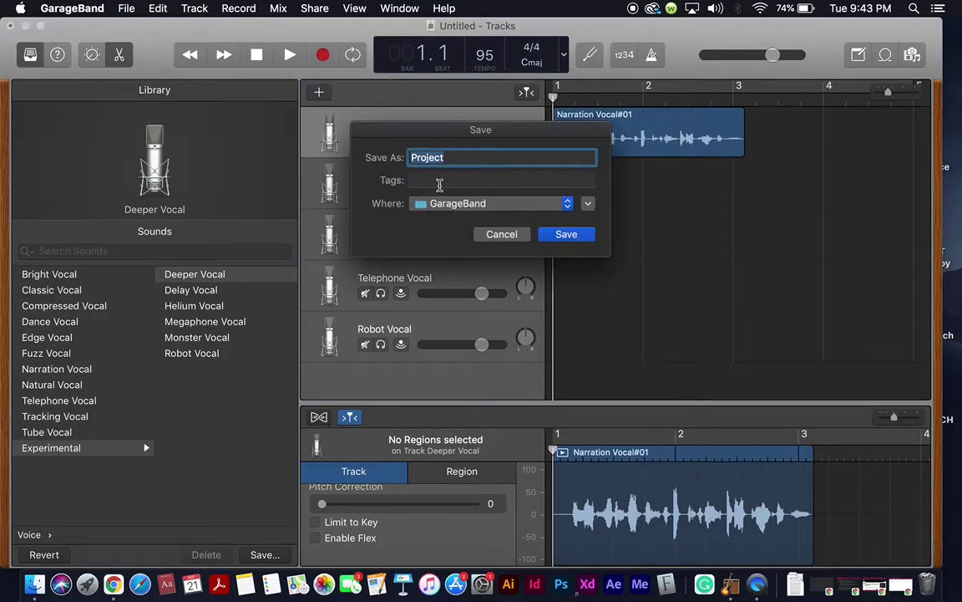
pyautogui.write('MonsterPancakeRecording')
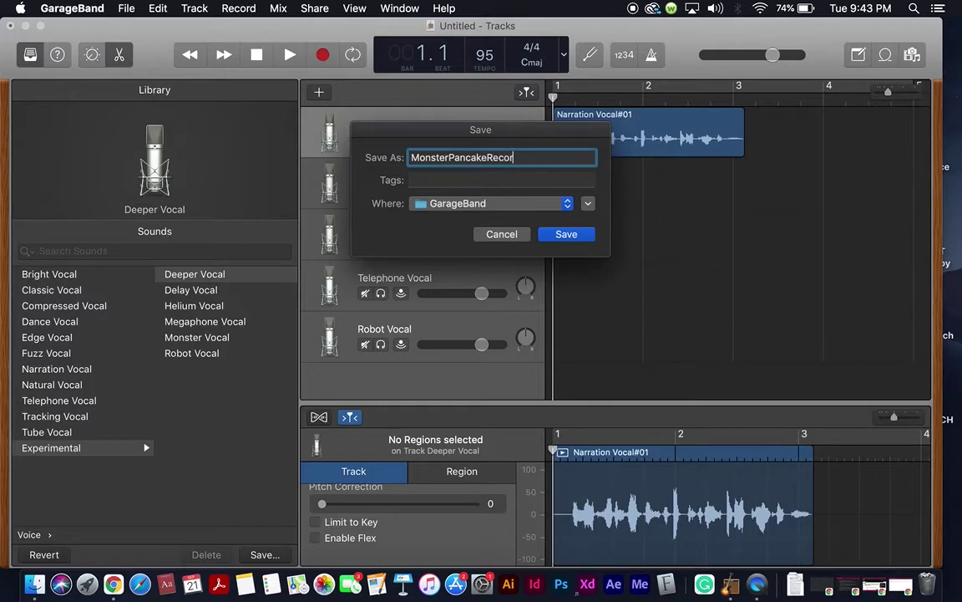
pyautogui.click(456, 208)
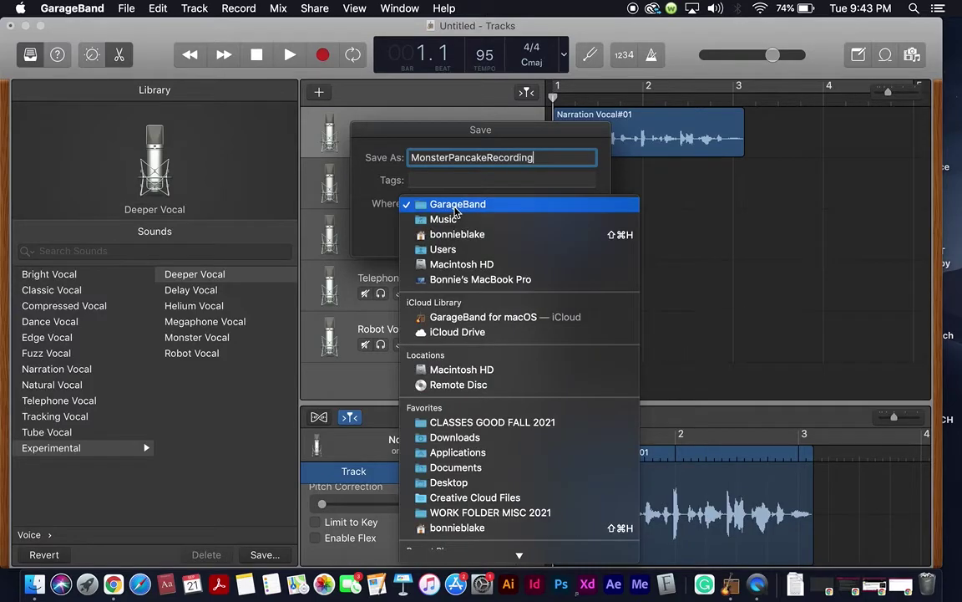
pyautogui.click(473, 485)
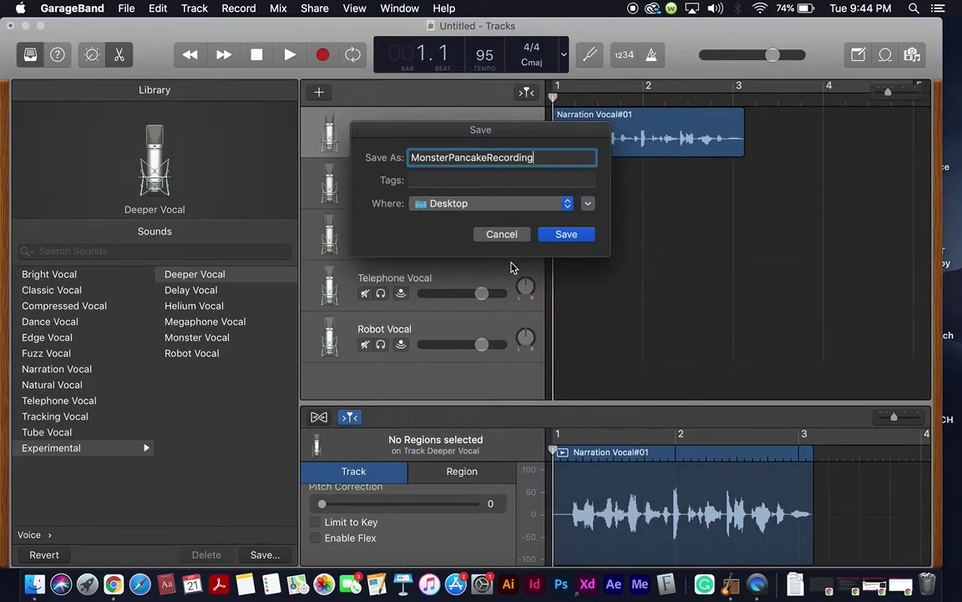
pyautogui.click(565, 235)
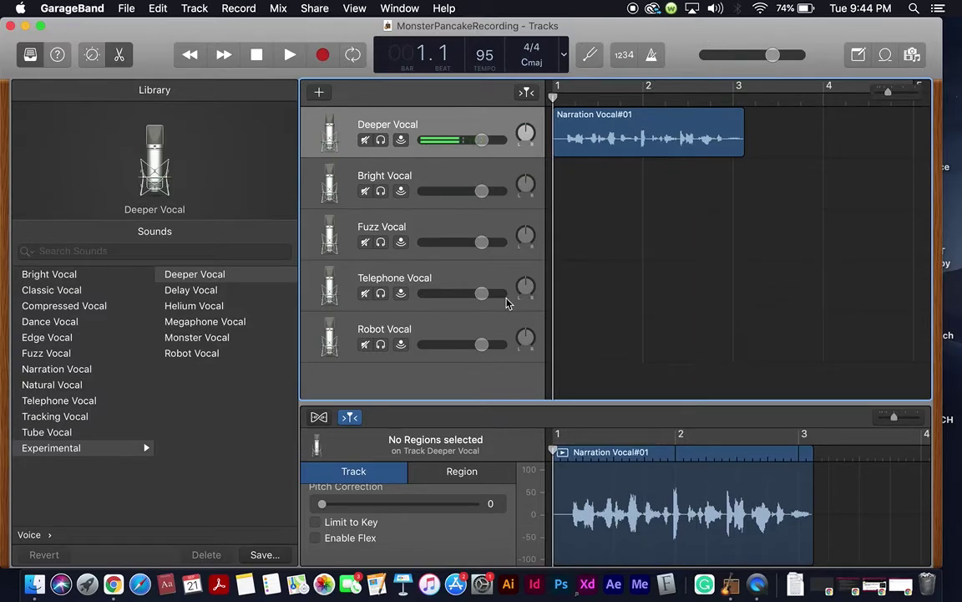
pyautogui.moveTo(642, 33); pyautogui.dragTo(567, 297)
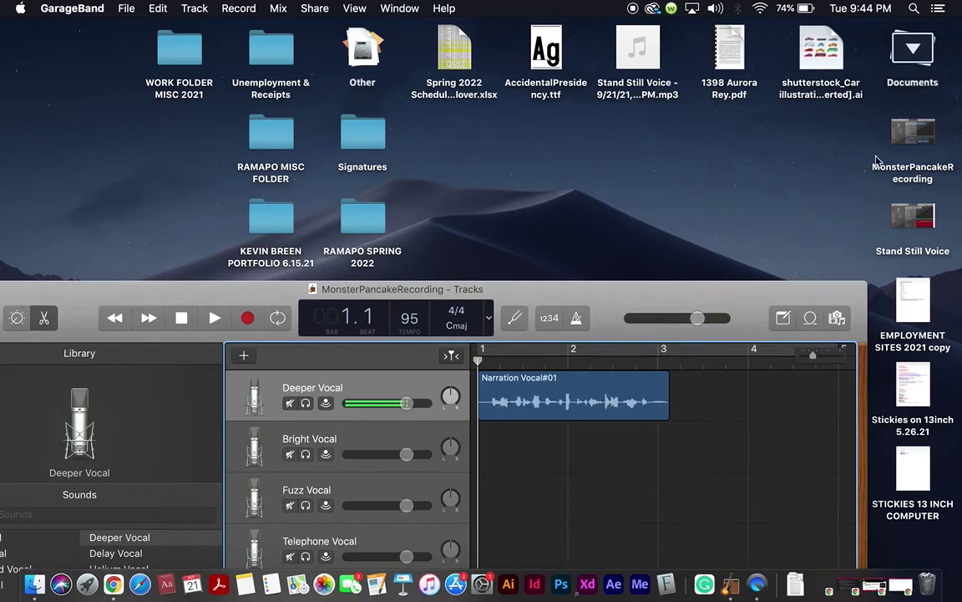
pyautogui.doubleClick(719, 294)
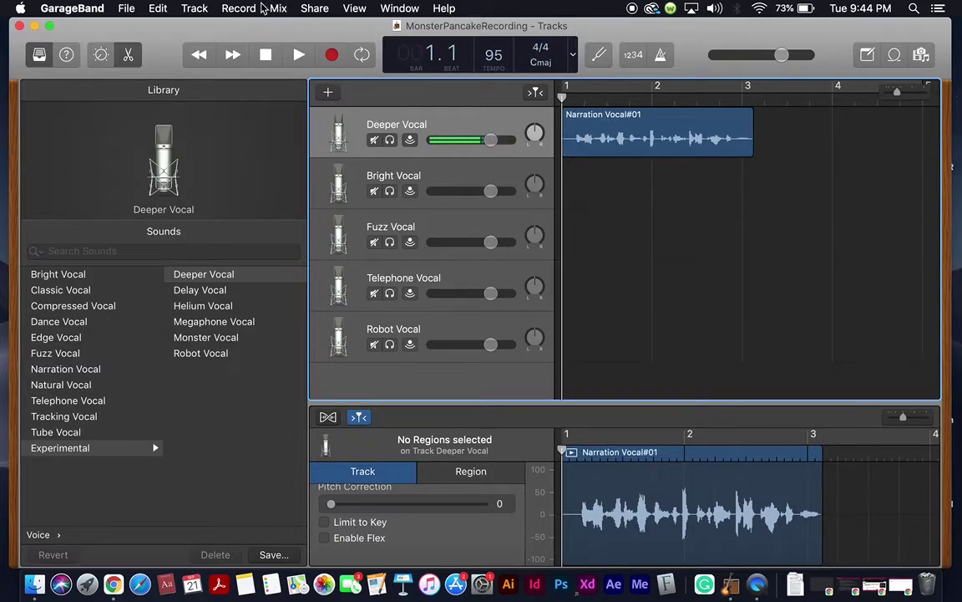
# Export the song to the Desktop as a High Quality (192 kBit/s) MP3, keeping the suggested MonsterPancakeRecording file name with its date and time.
pyautogui.click(316, 9)
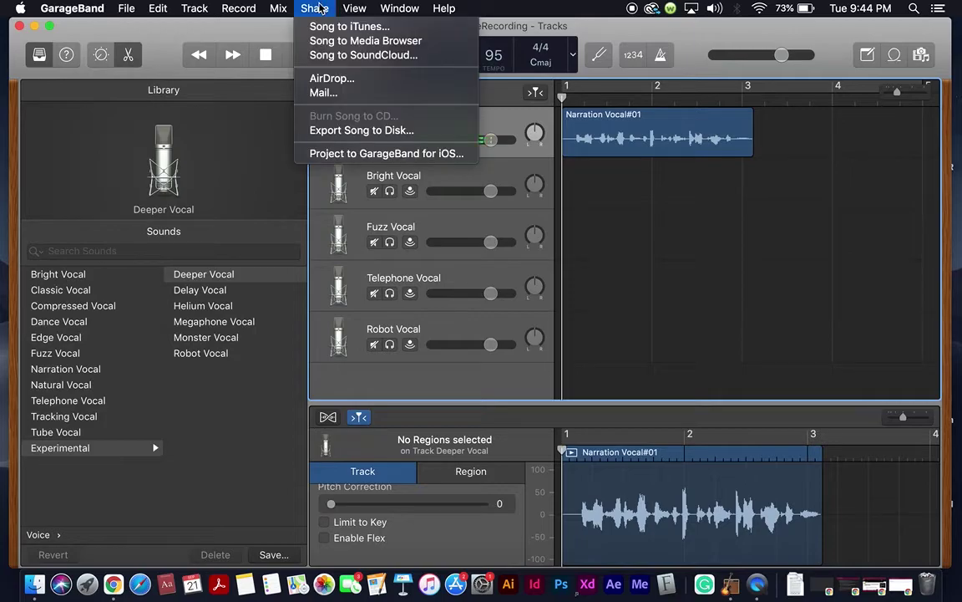
pyautogui.click(361, 130)
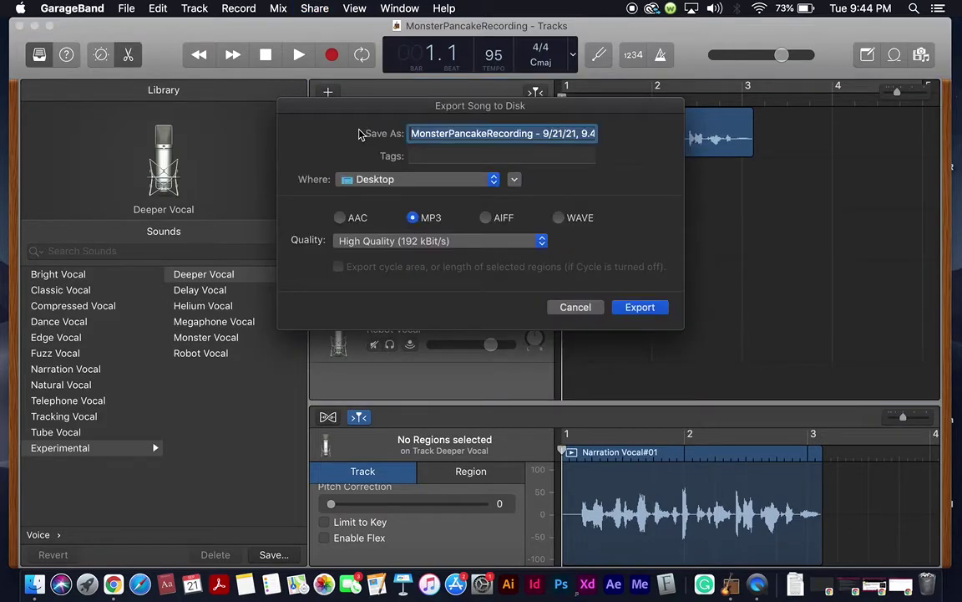
pyautogui.click(552, 133)
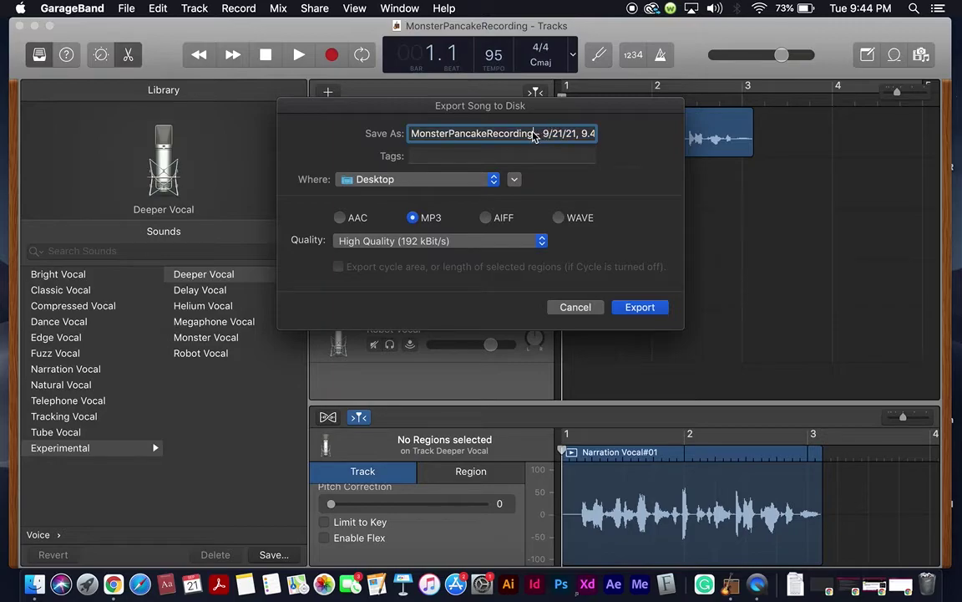
pyautogui.moveTo(534, 134); pyautogui.dragTo(612, 144)
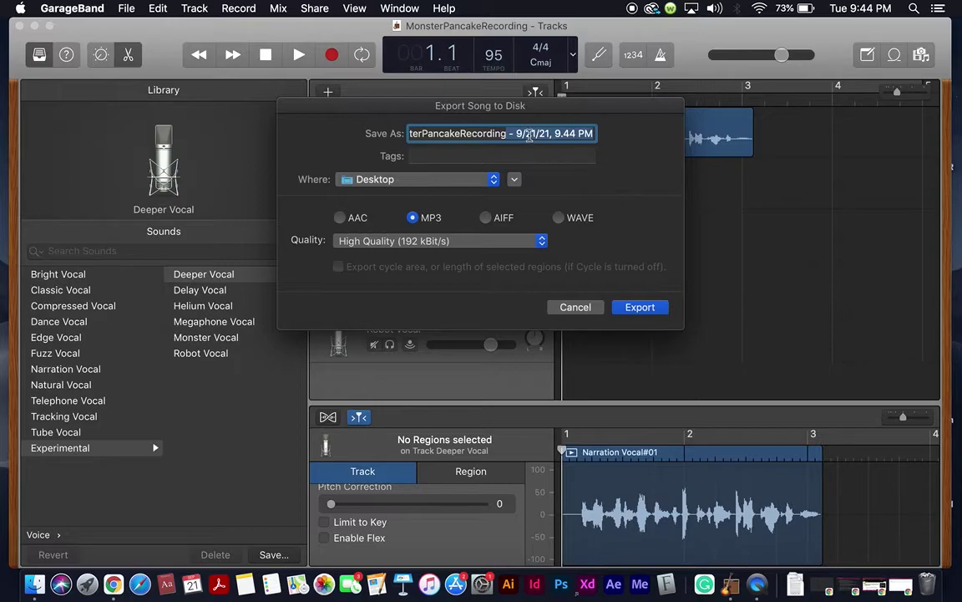
pyautogui.click(525, 133)
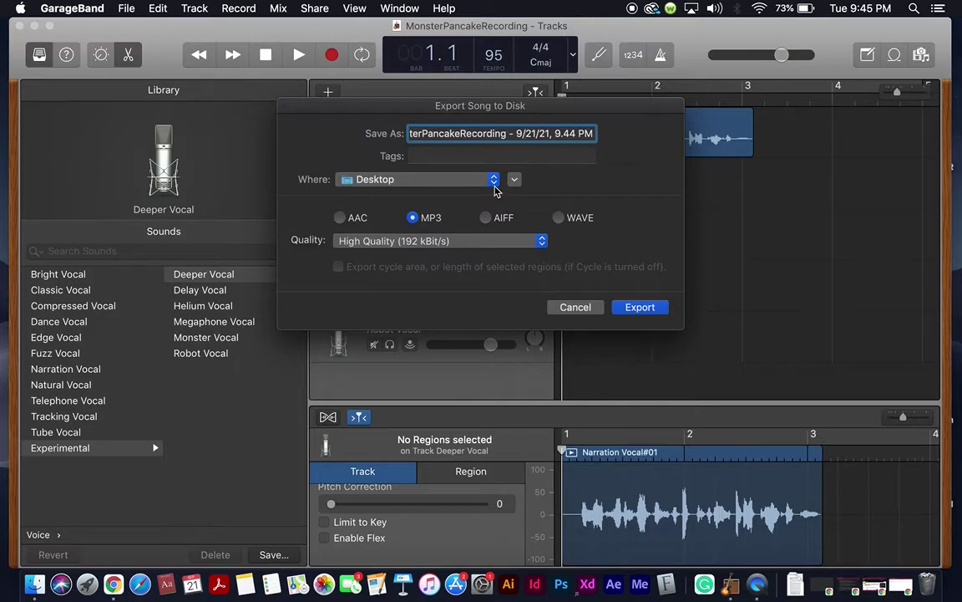
pyautogui.click(481, 241)
pyautogui.click(480, 241)
pyautogui.click(641, 307)
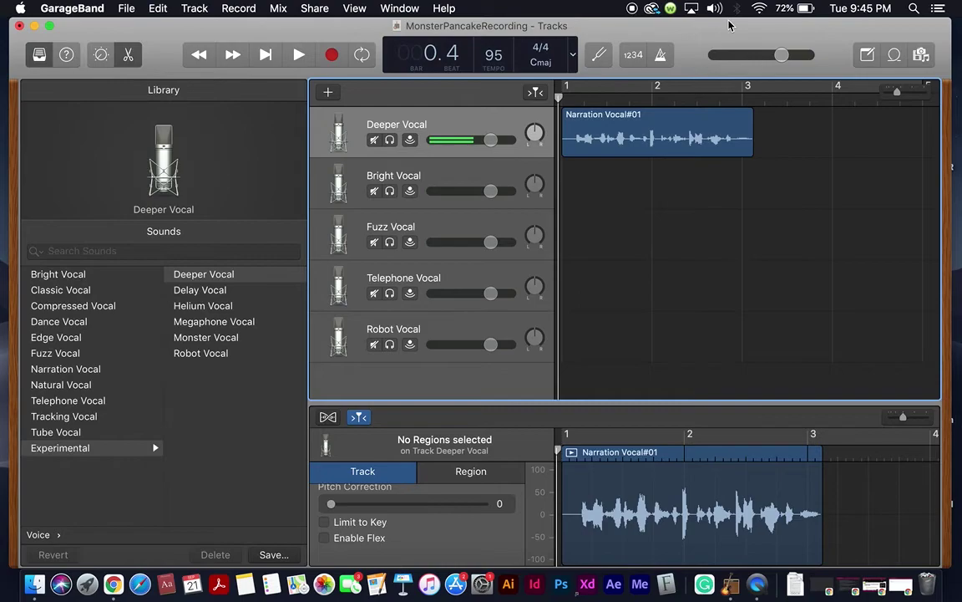
# Uncover the desktop, expand its Music stack to check for the exported MP3, and bring the project window back into full view.
pyautogui.moveTo(691, 35); pyautogui.dragTo(402, 454)
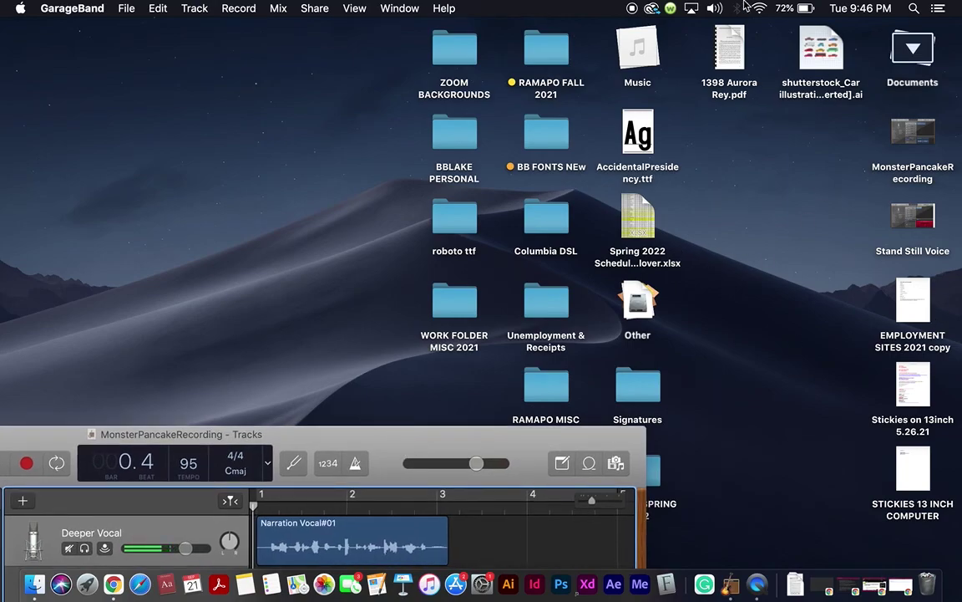
pyautogui.moveTo(534, 437); pyautogui.dragTo(276, 274)
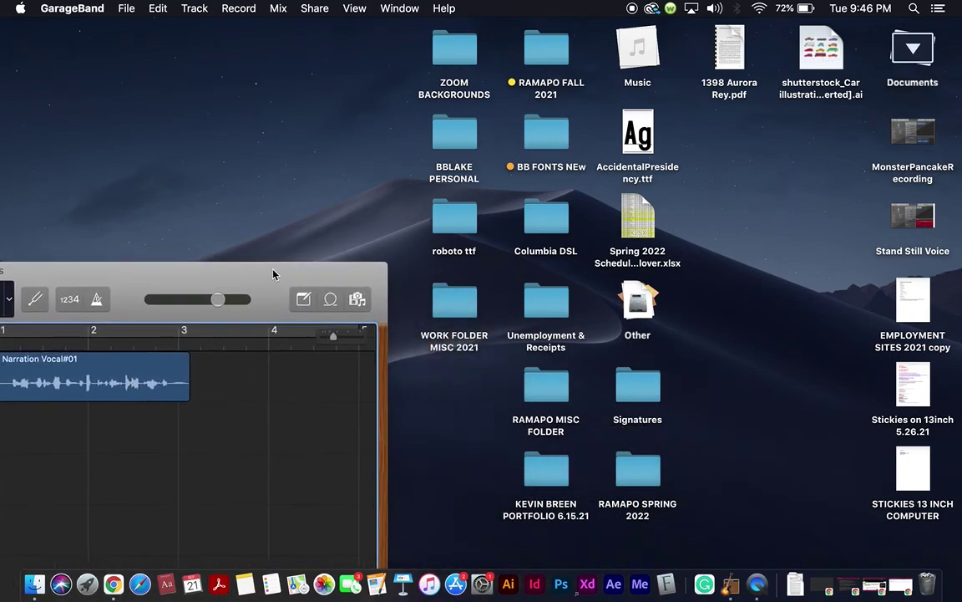
pyautogui.click(635, 52)
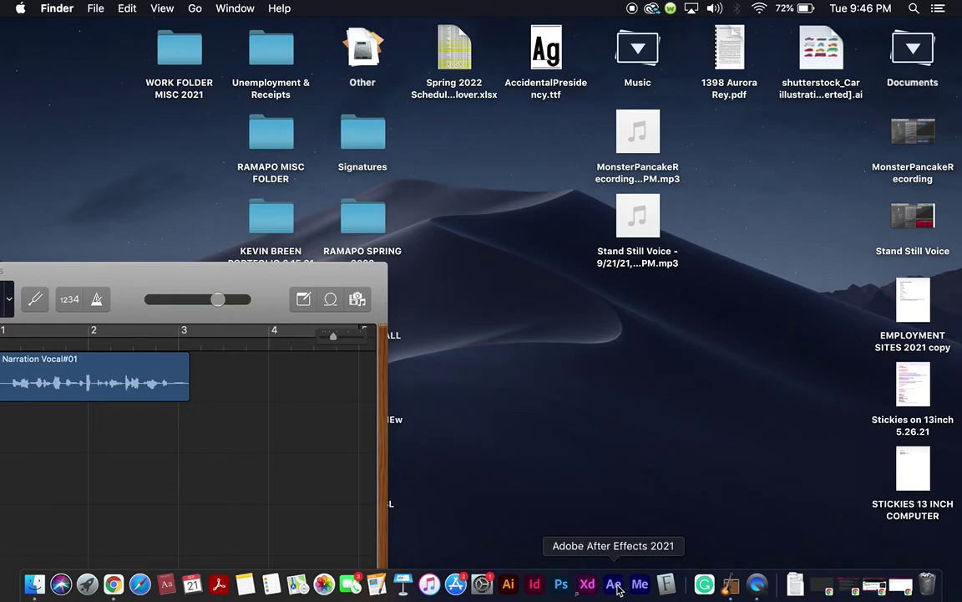
pyautogui.click(322, 281)
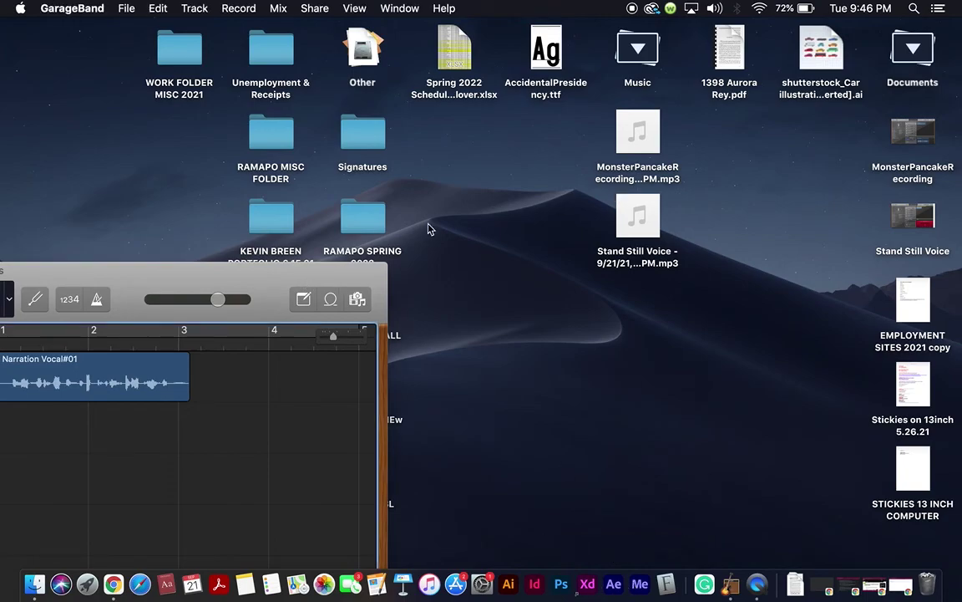
pyautogui.doubleClick(350, 271)
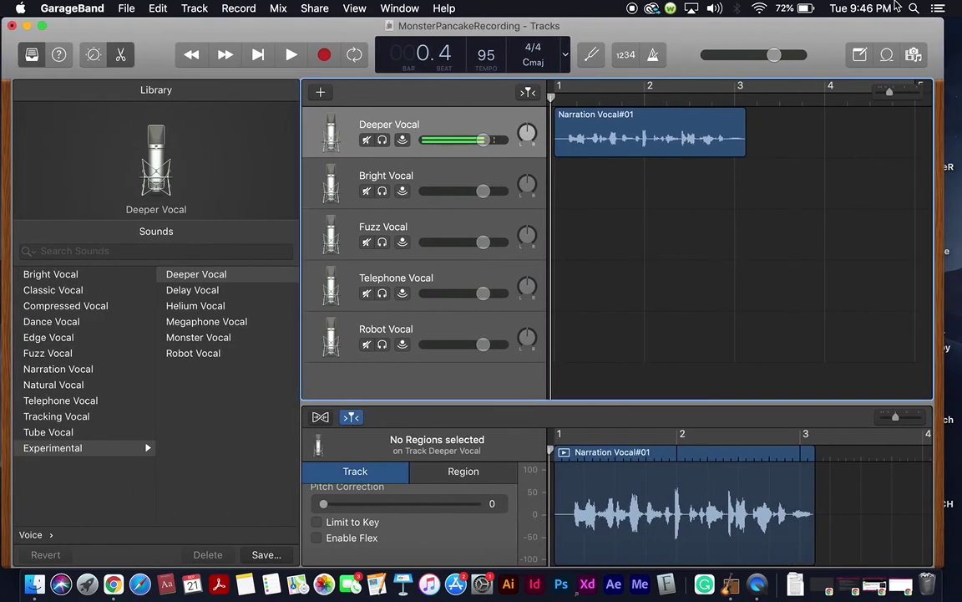